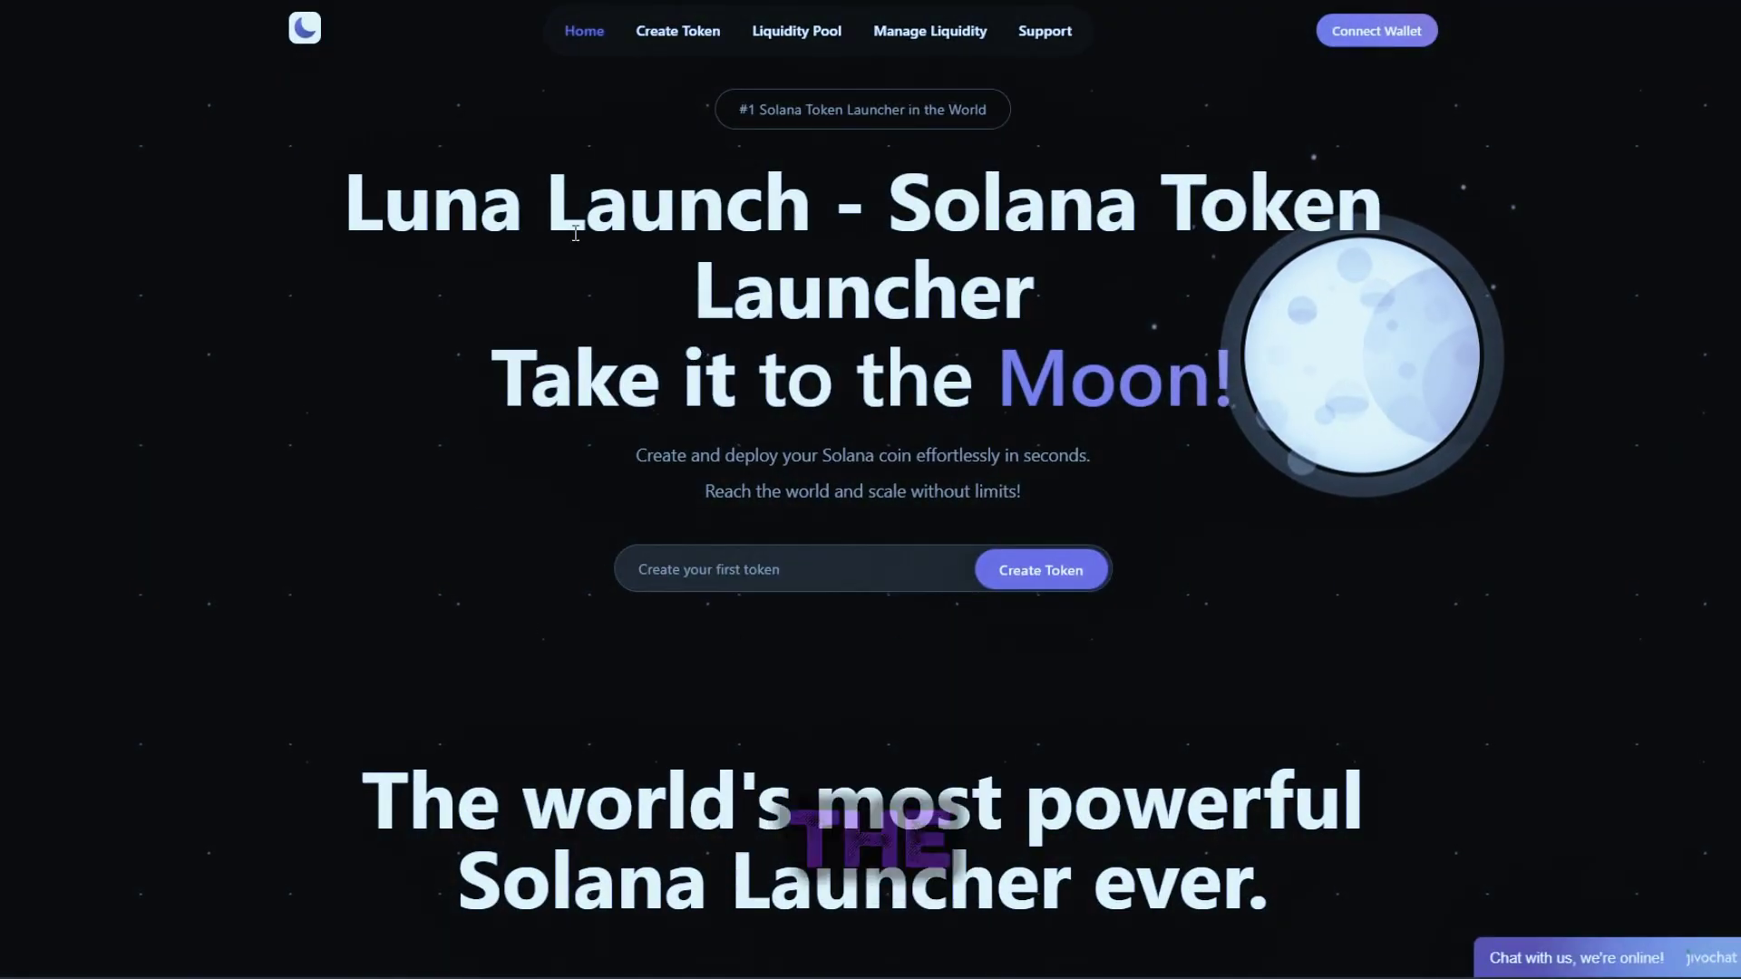
drag(329, 280, 1176, 383)
click(1356, 523)
drag(739, 385, 325, 178)
click(129, 156)
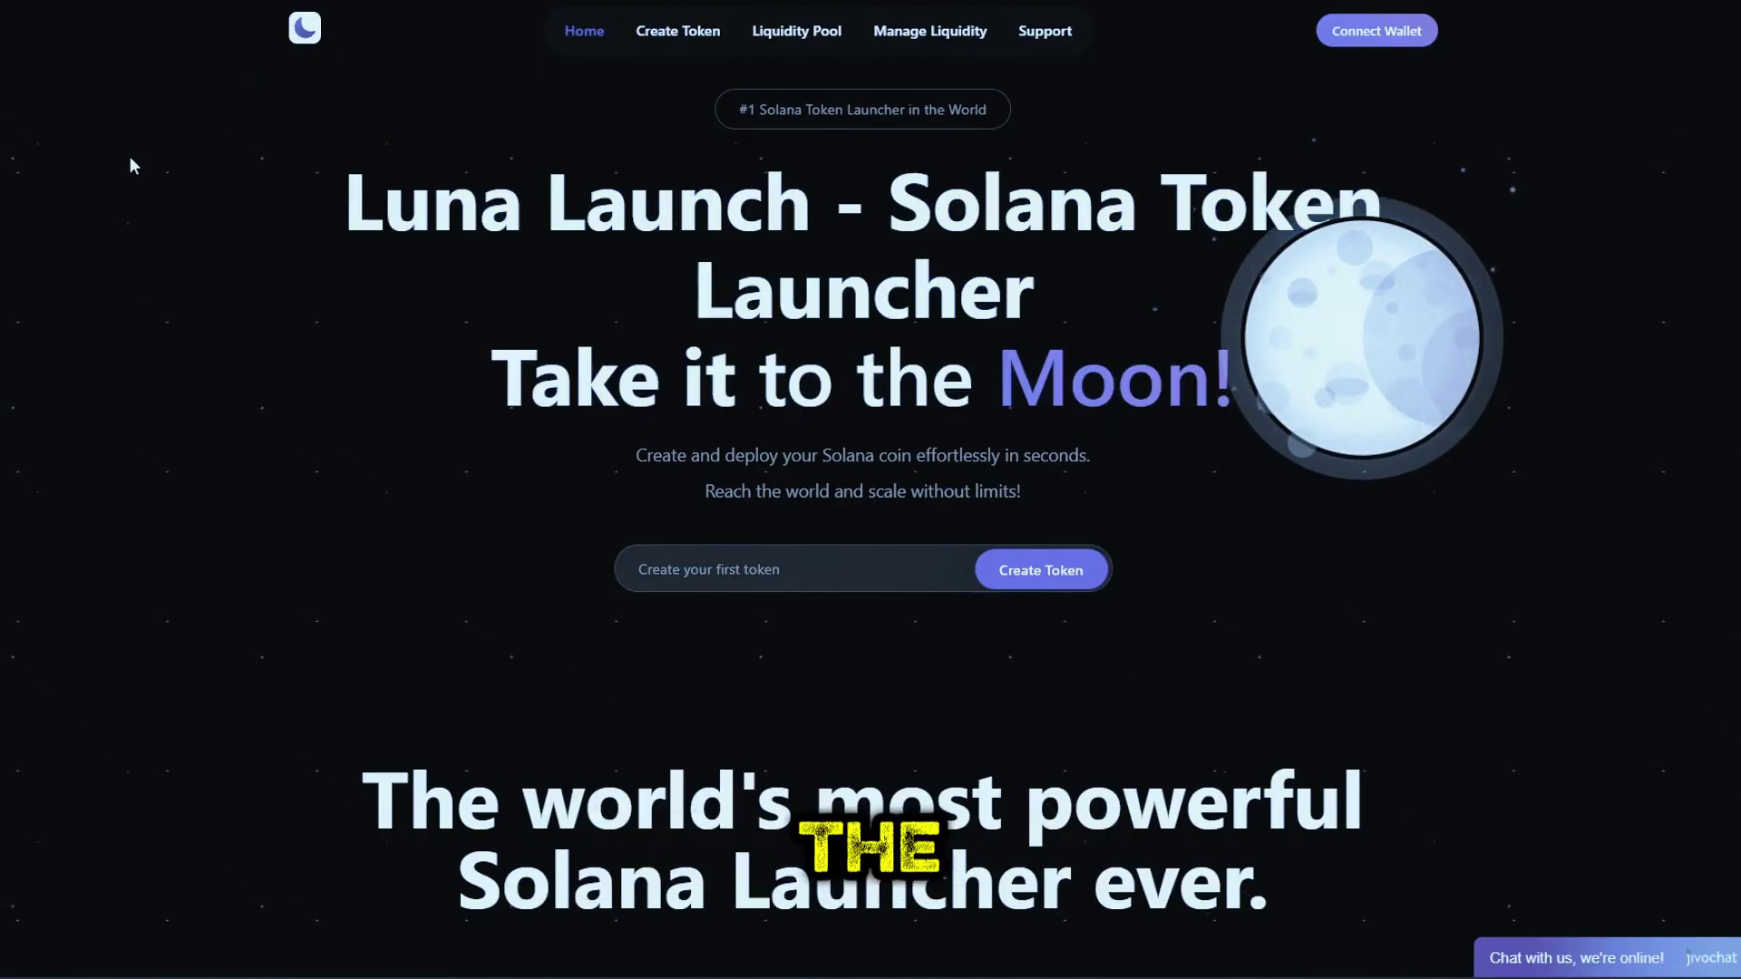
scroll(1070, 526, down, 12)
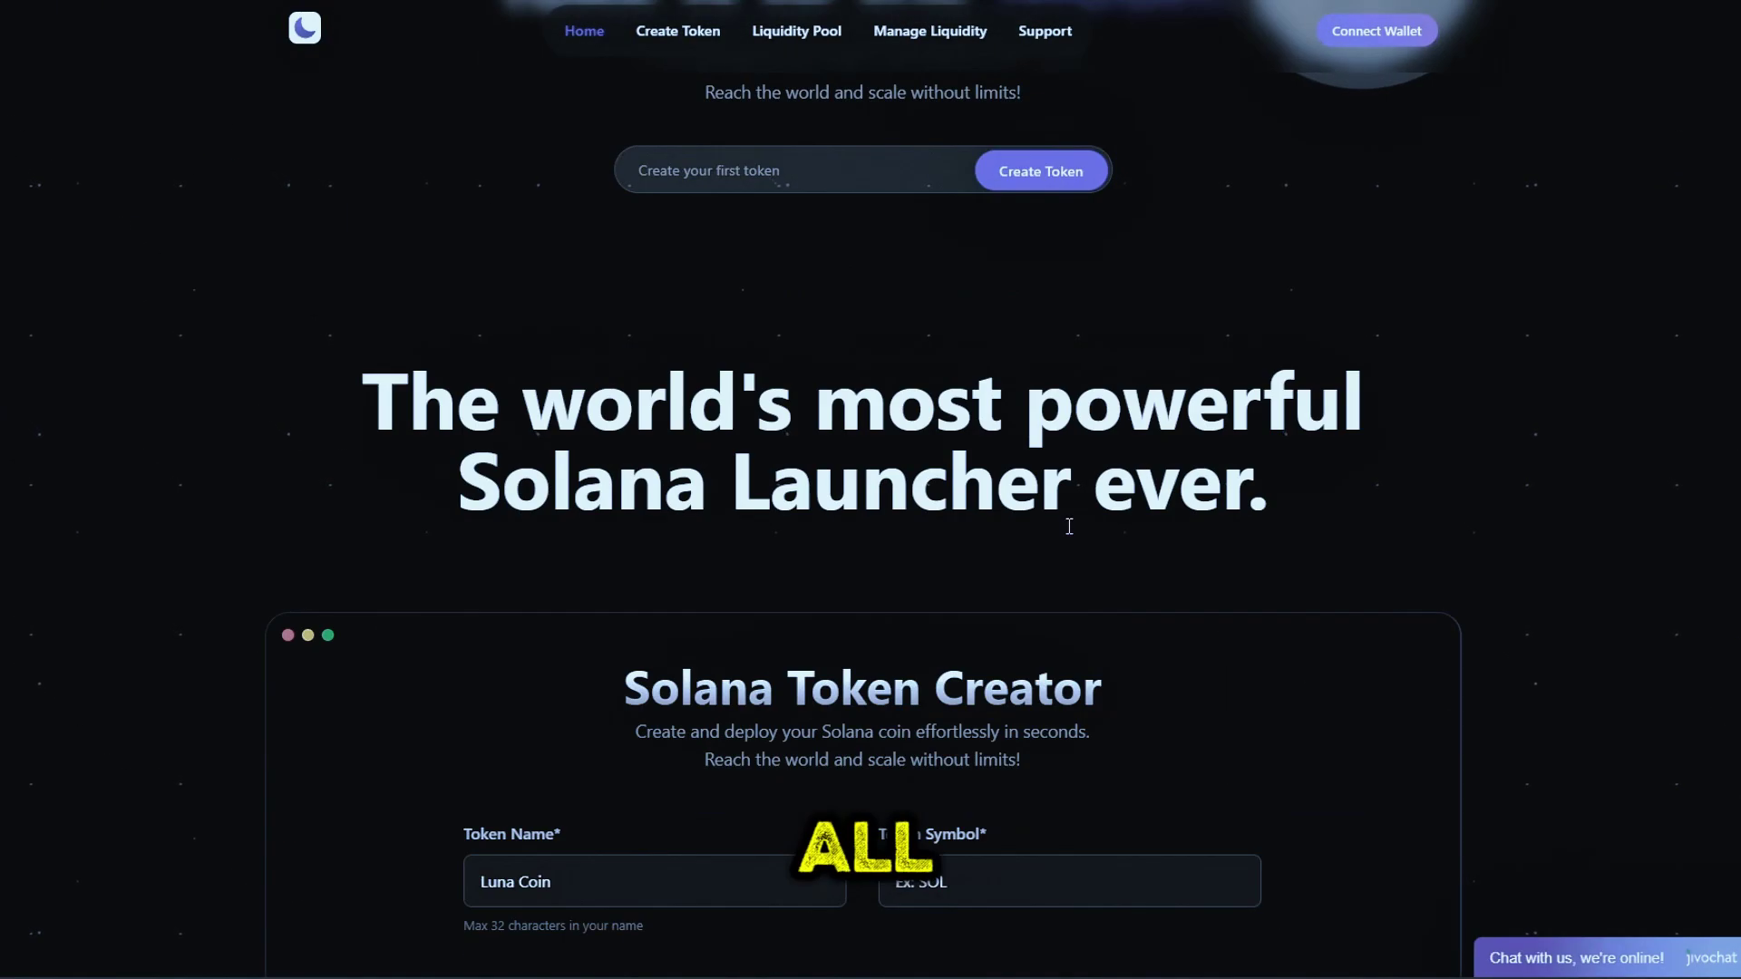
scroll(1071, 529, down, 8)
scroll(1074, 524, up, 5)
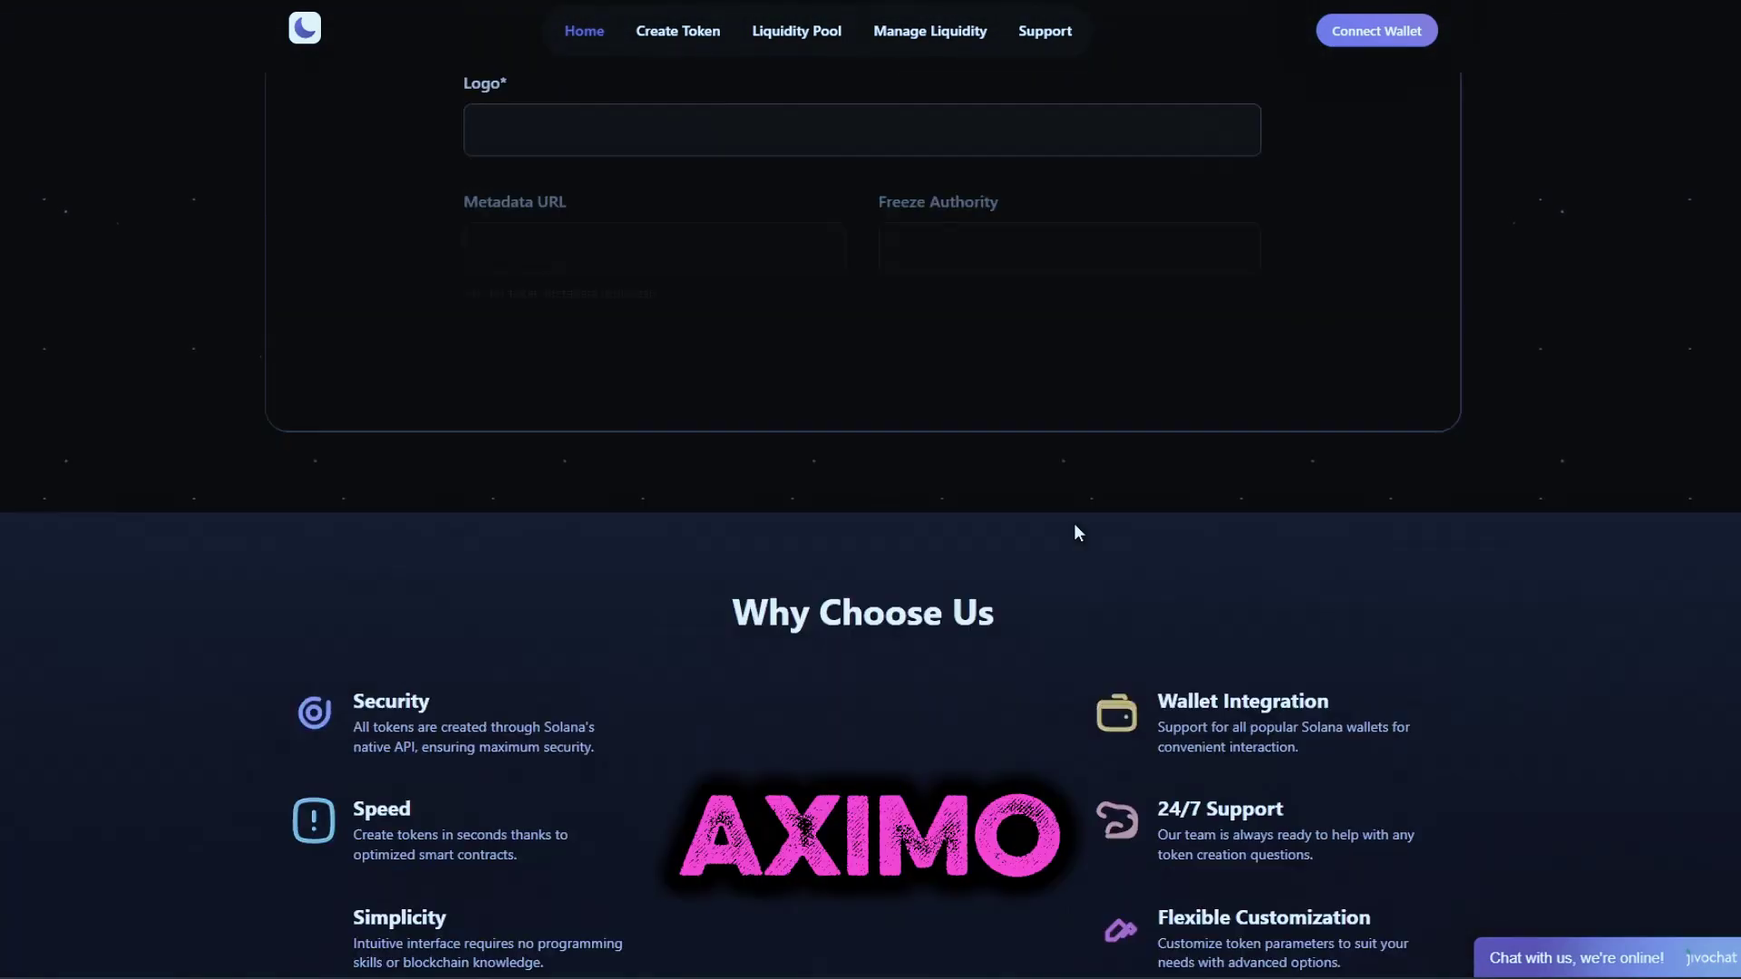
scroll(1074, 524, down, 4)
scroll(1073, 524, down, 9)
scroll(1073, 524, up, 11)
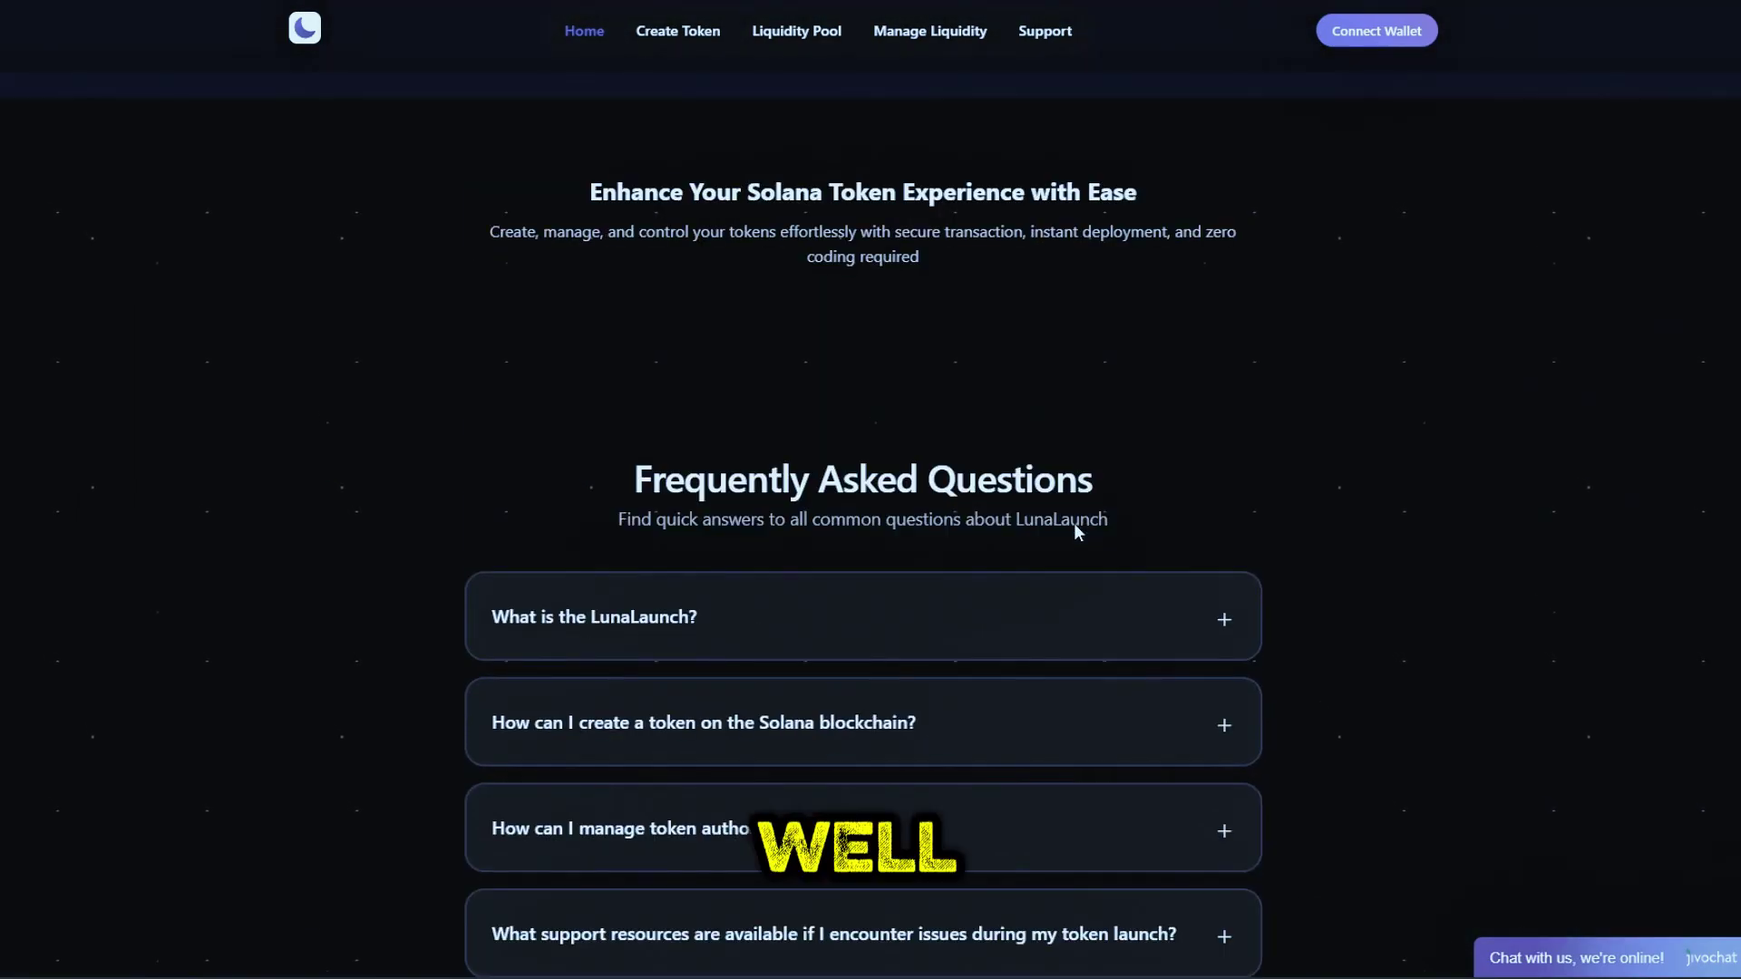
scroll(1075, 521, up, 15)
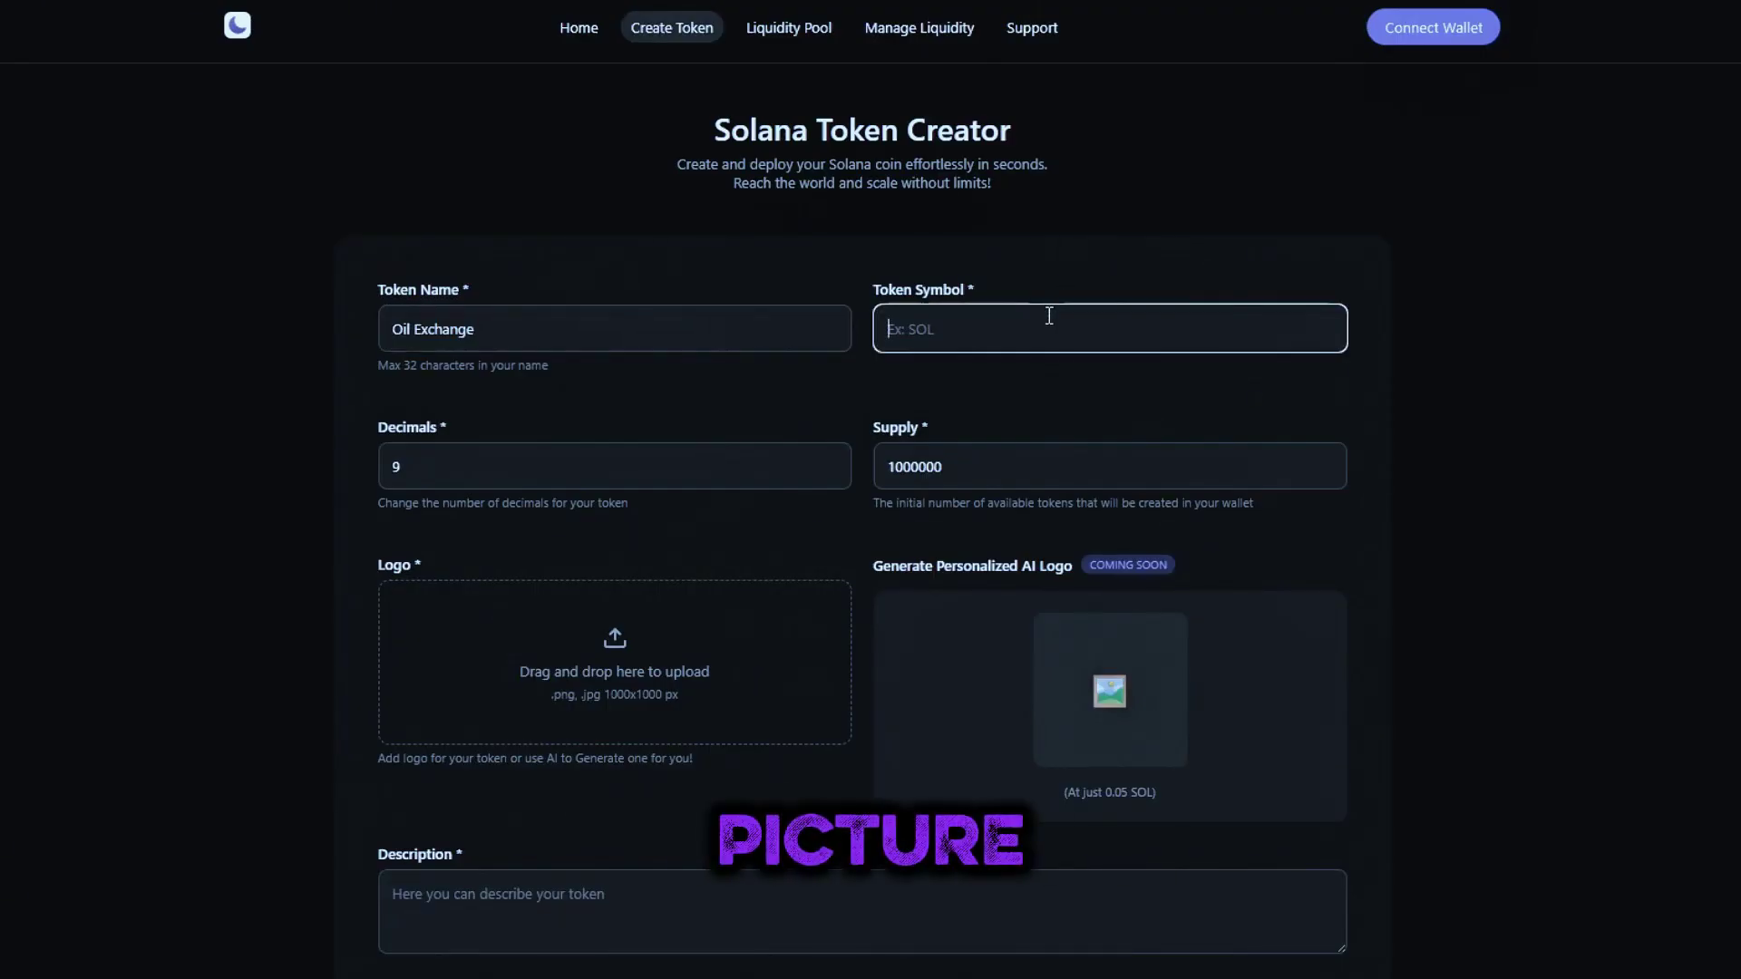
text(OILX)
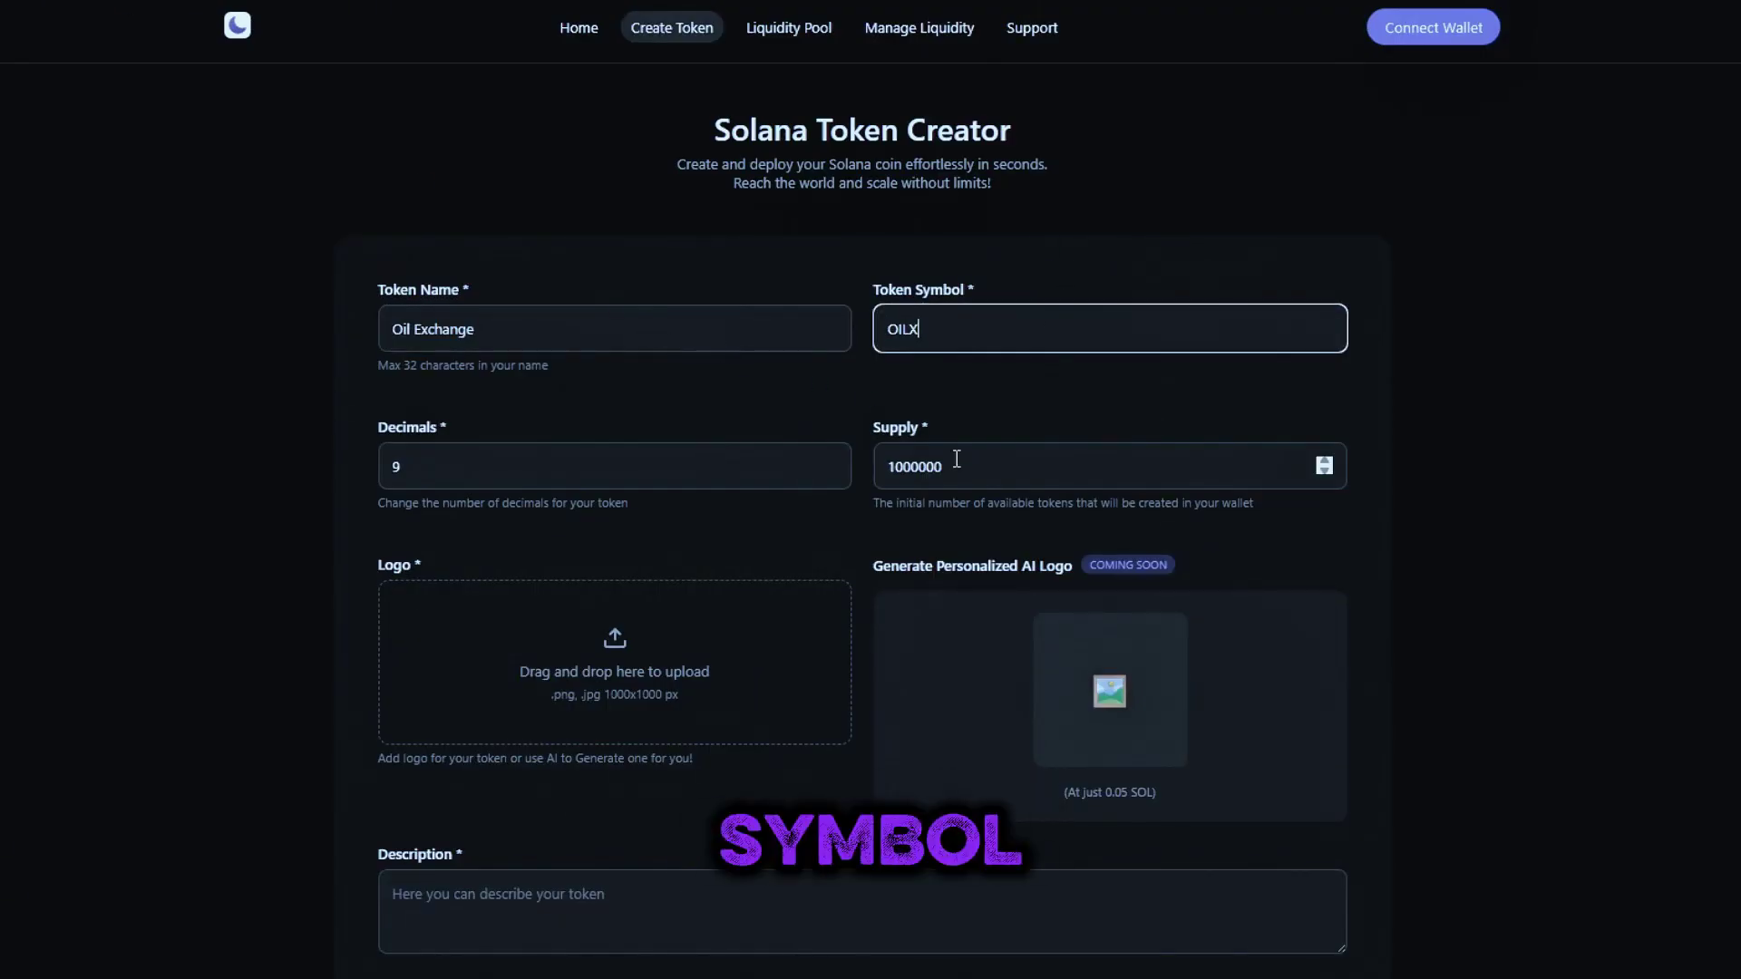
double_click(938, 466)
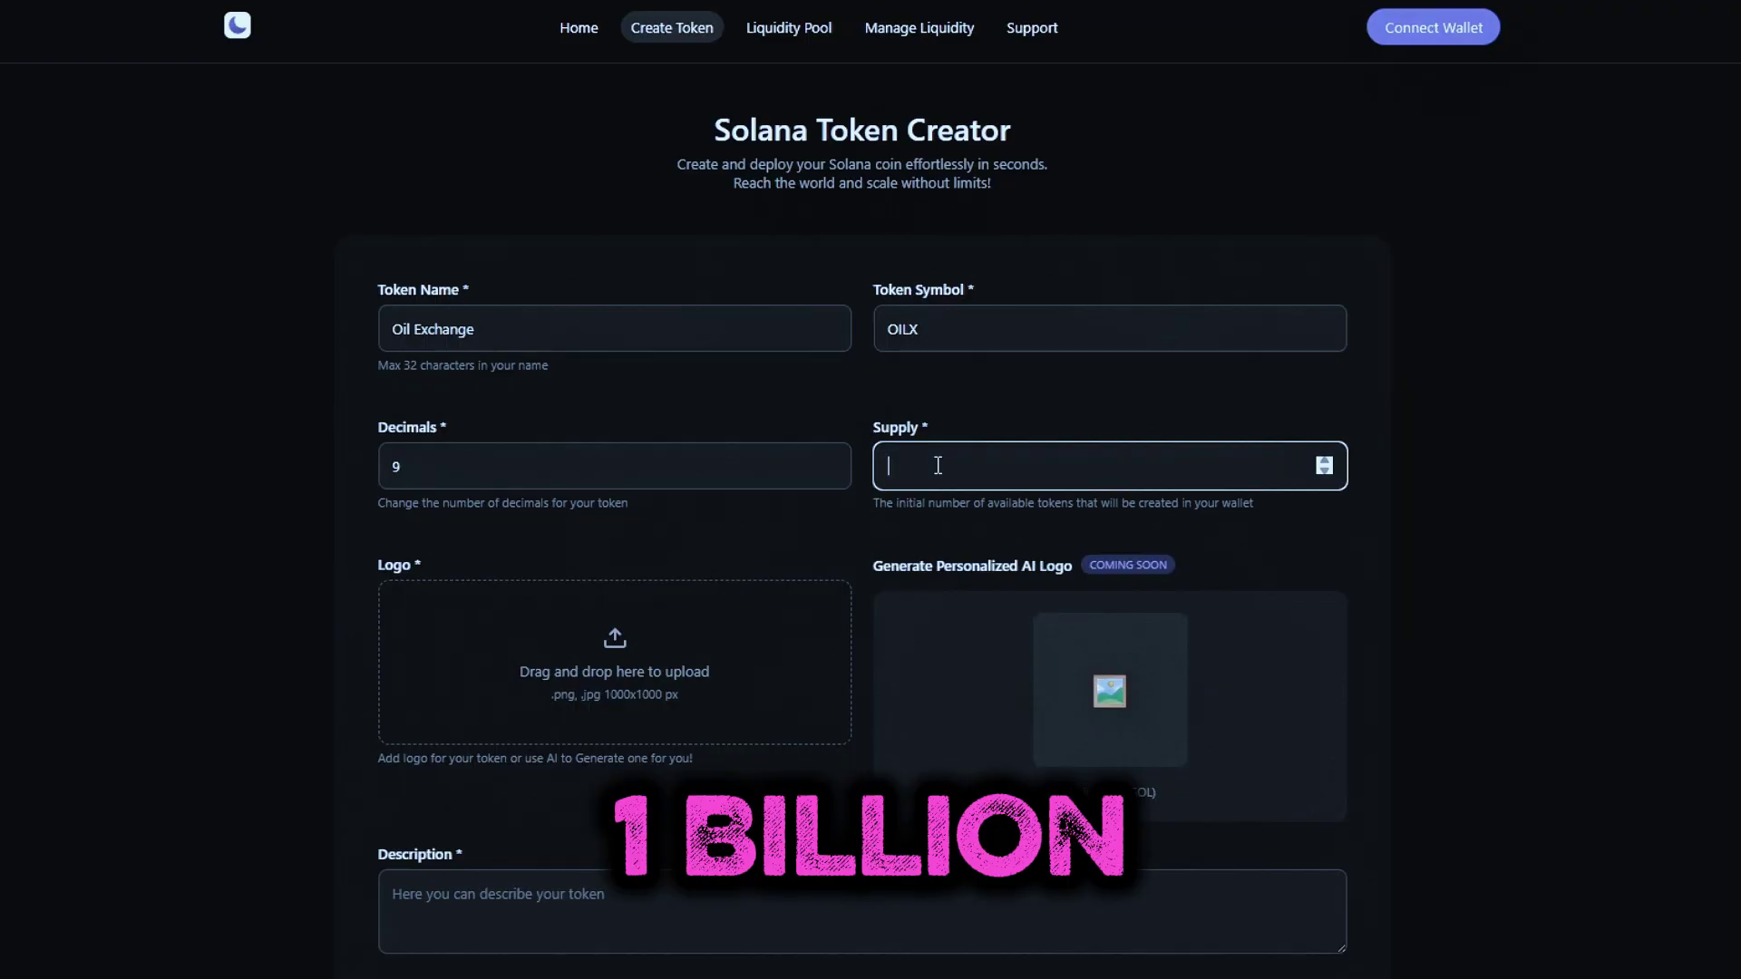
text(1000000000)
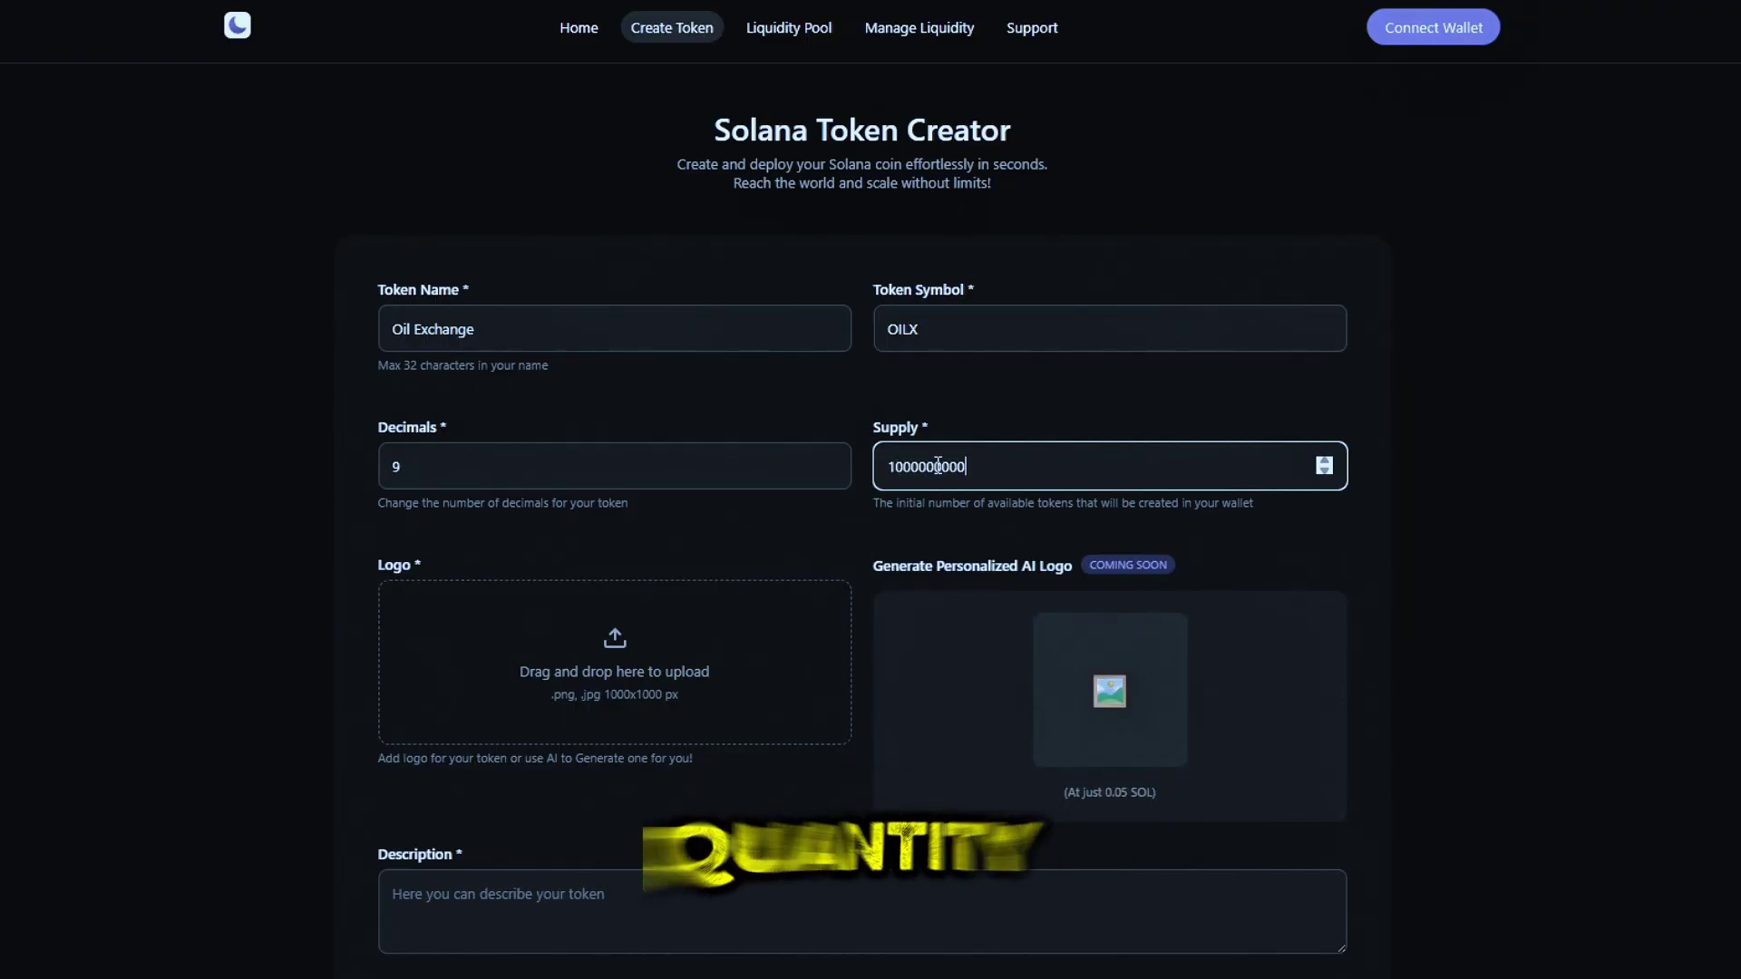
click(585, 479)
scroll(517, 559, down, 3)
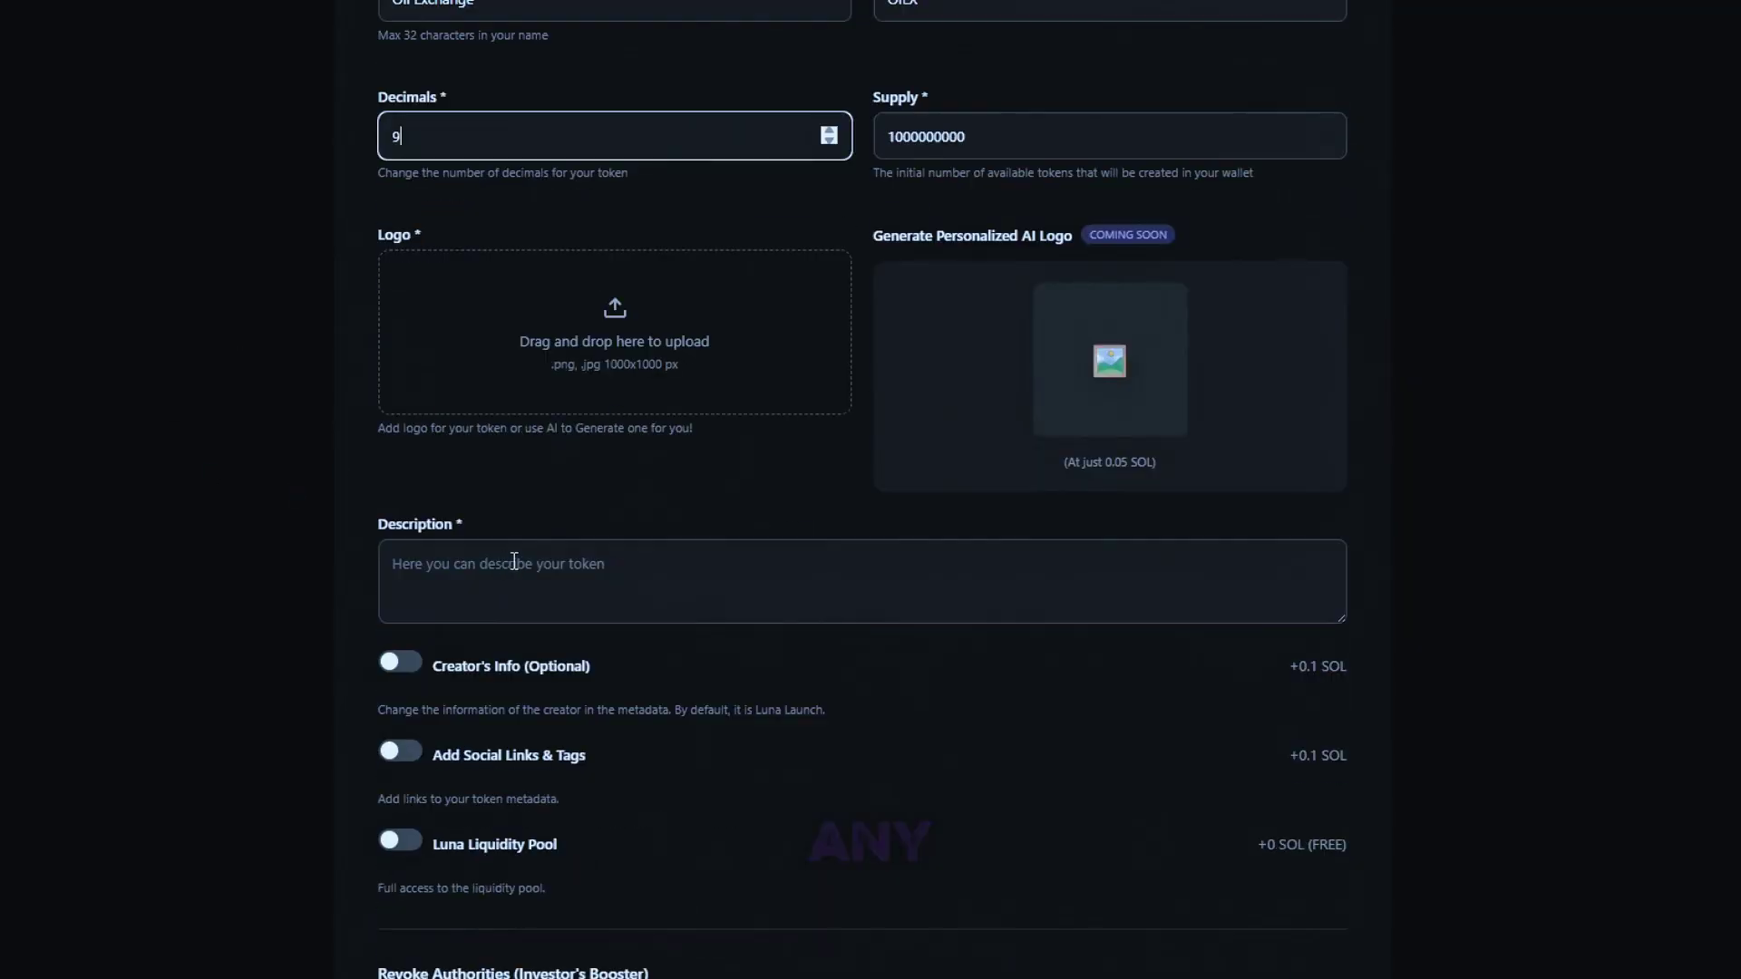
Enter 'OIL OFFICIAL TOKEN' as the token description
click(517, 560)
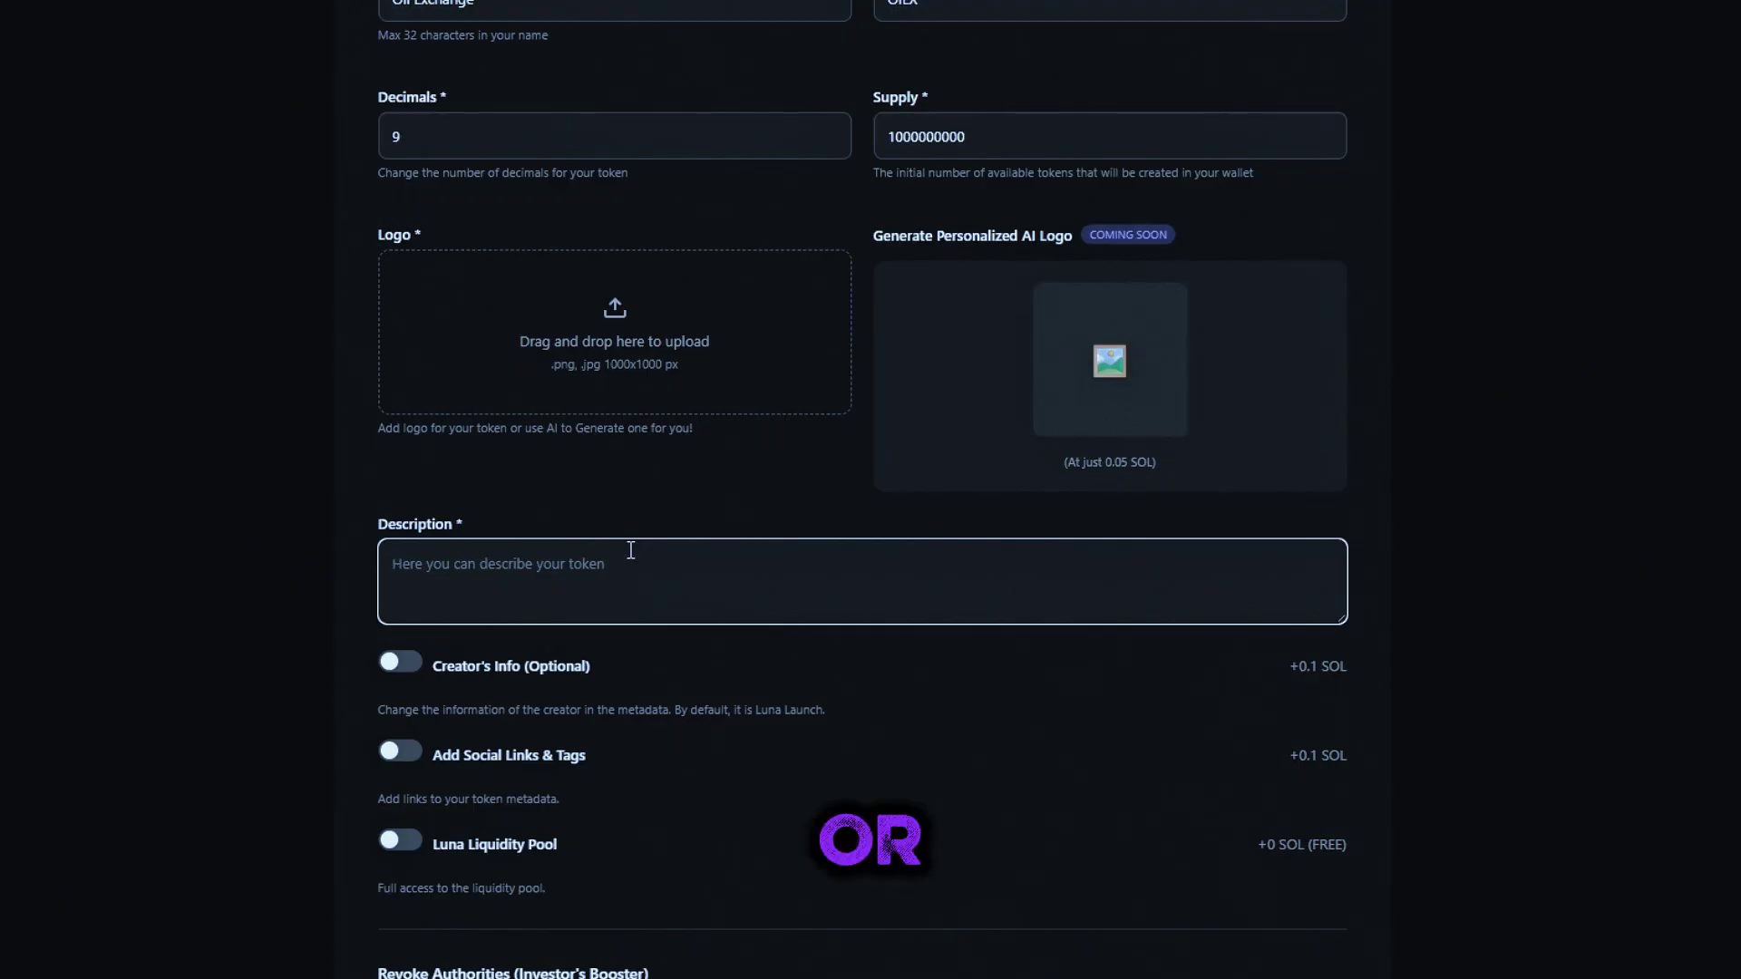
text(щш)
text(OiL O)
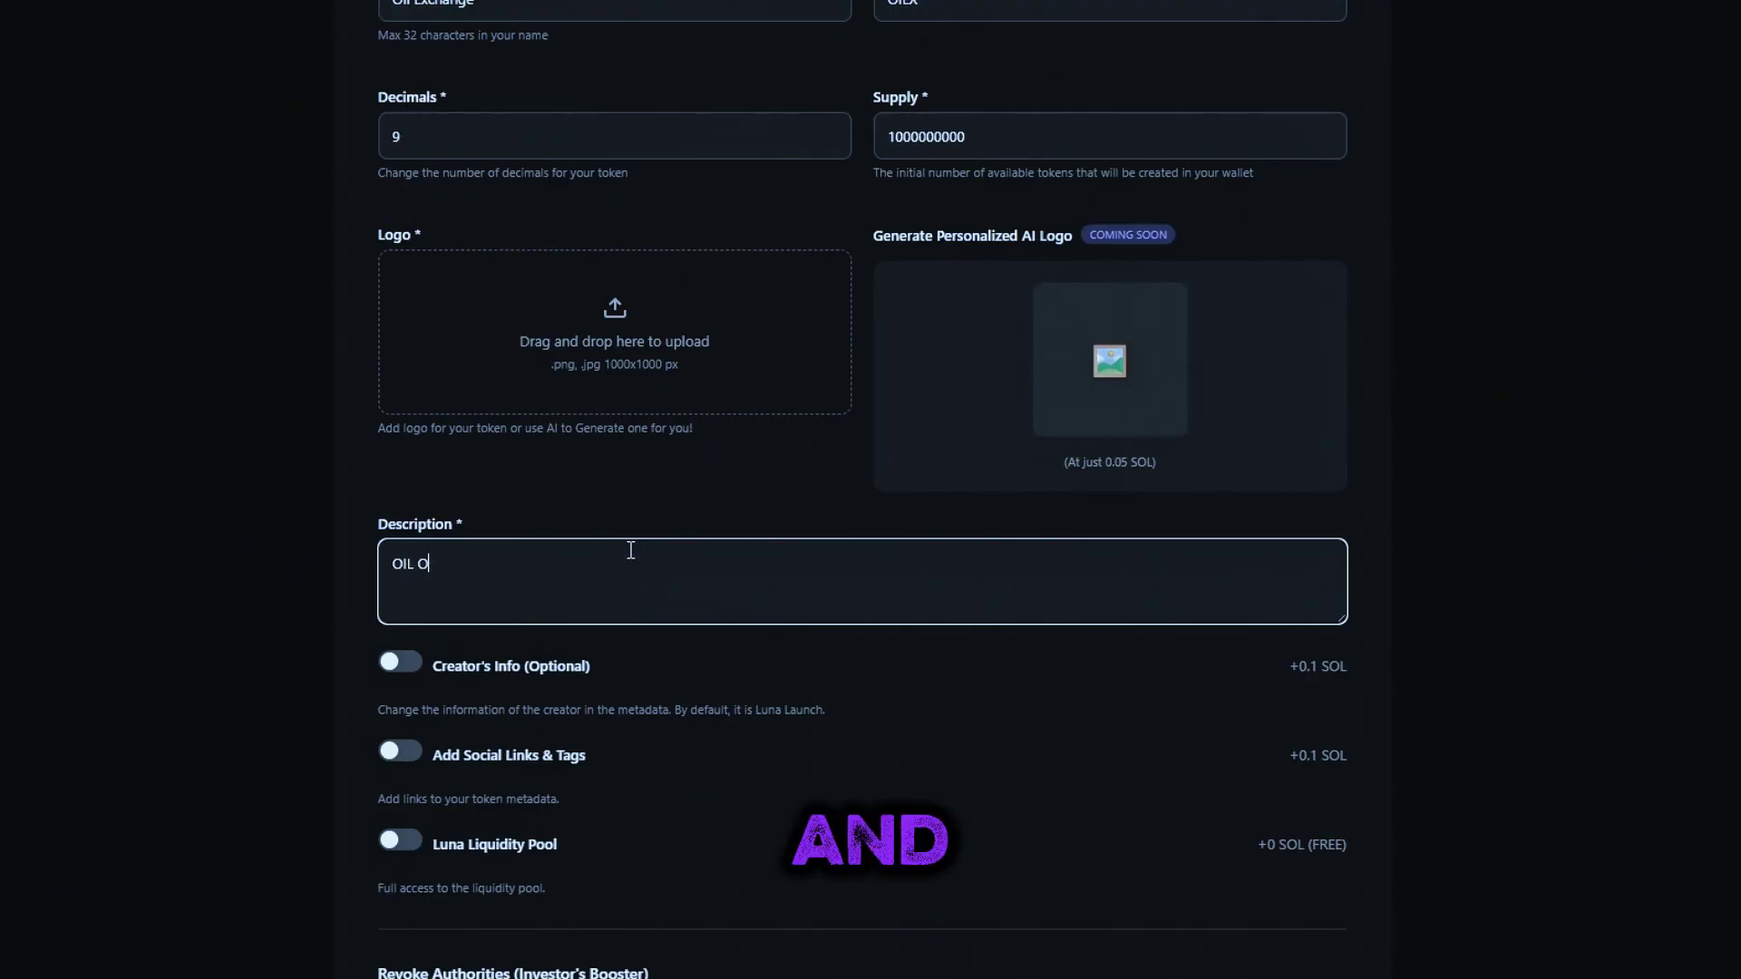
text(FICC)
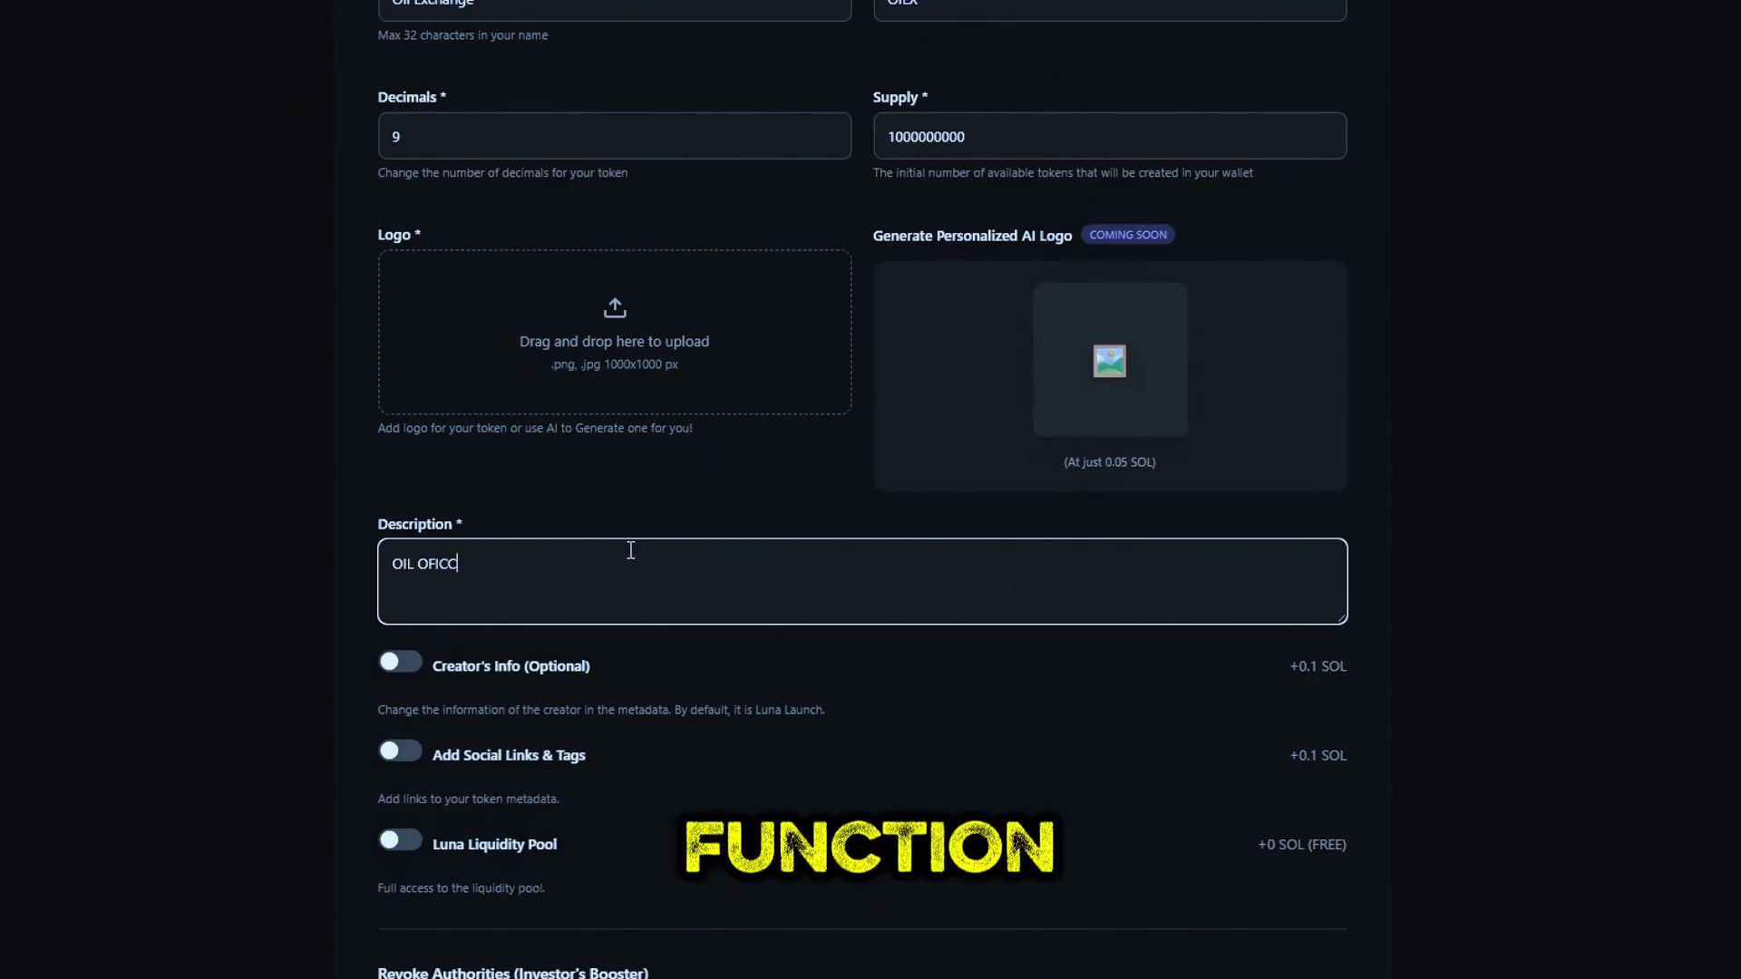
text(FFICIAL TOKEN)
scroll(628, 634, down, 1)
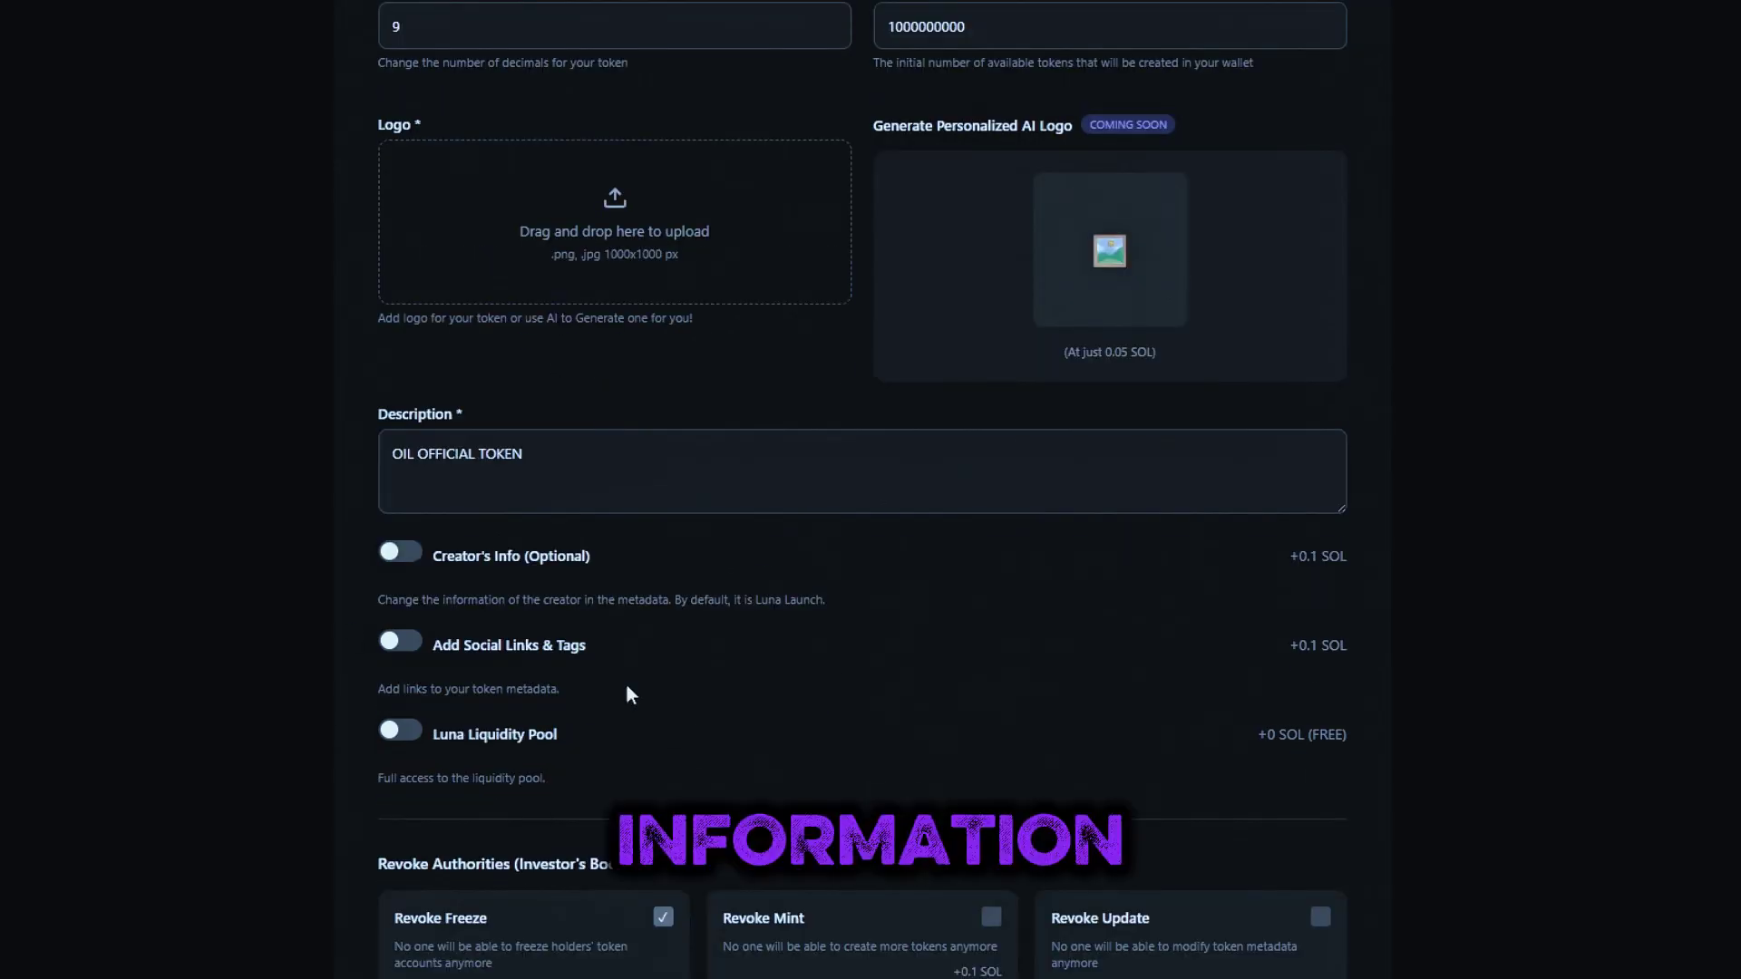
Turn on the Creator's Info option
click(415, 556)
click(403, 557)
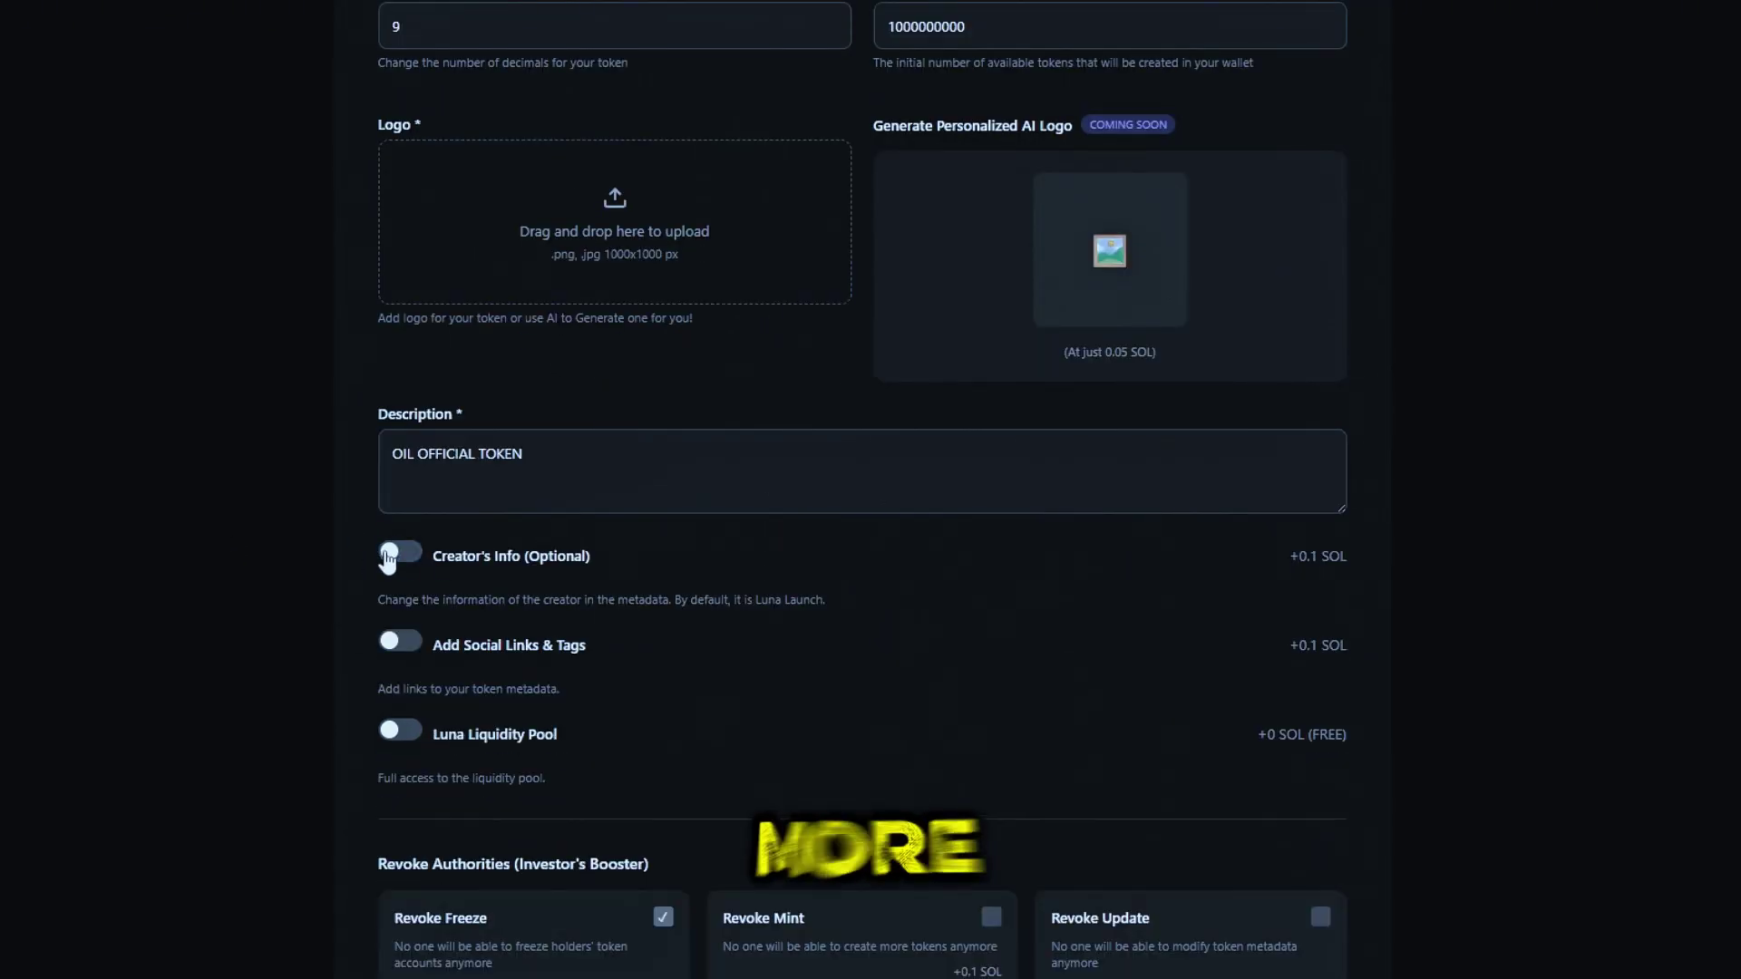
click(404, 557)
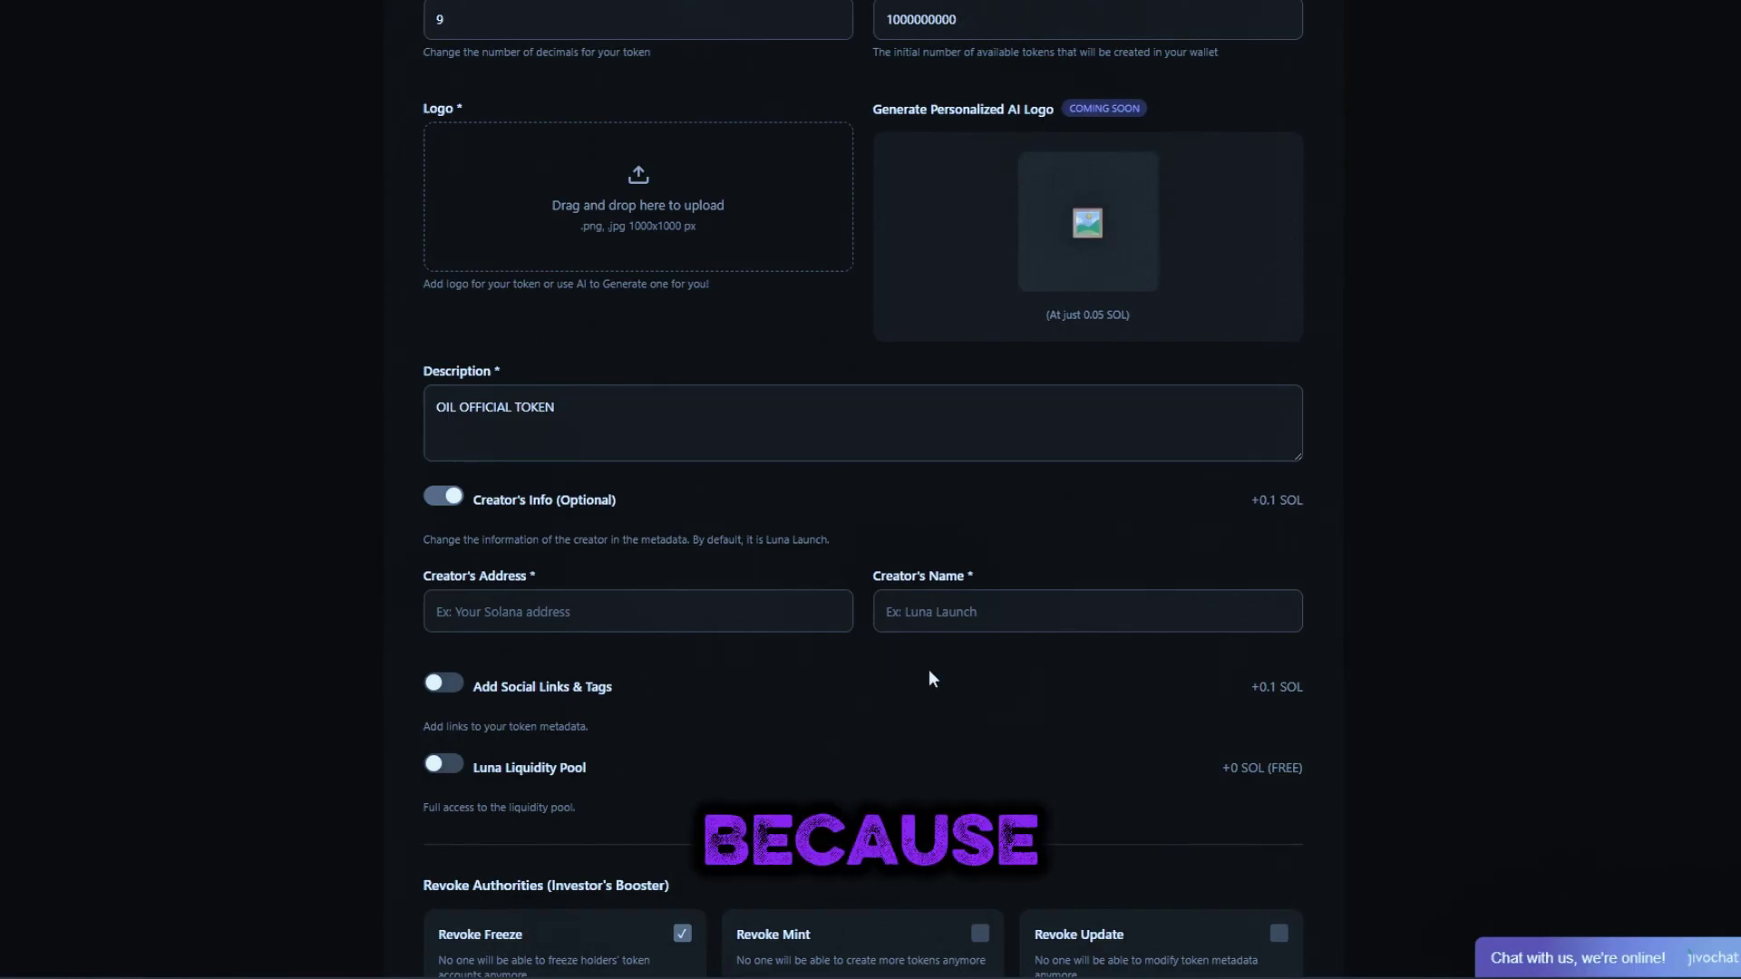
Paste the creator's Solana address into Creator's Address
click(708, 618)
text(2LeuUJCZTMULnA8tXorDoyKXgxdNorqVWRHVcPeqJrqk)
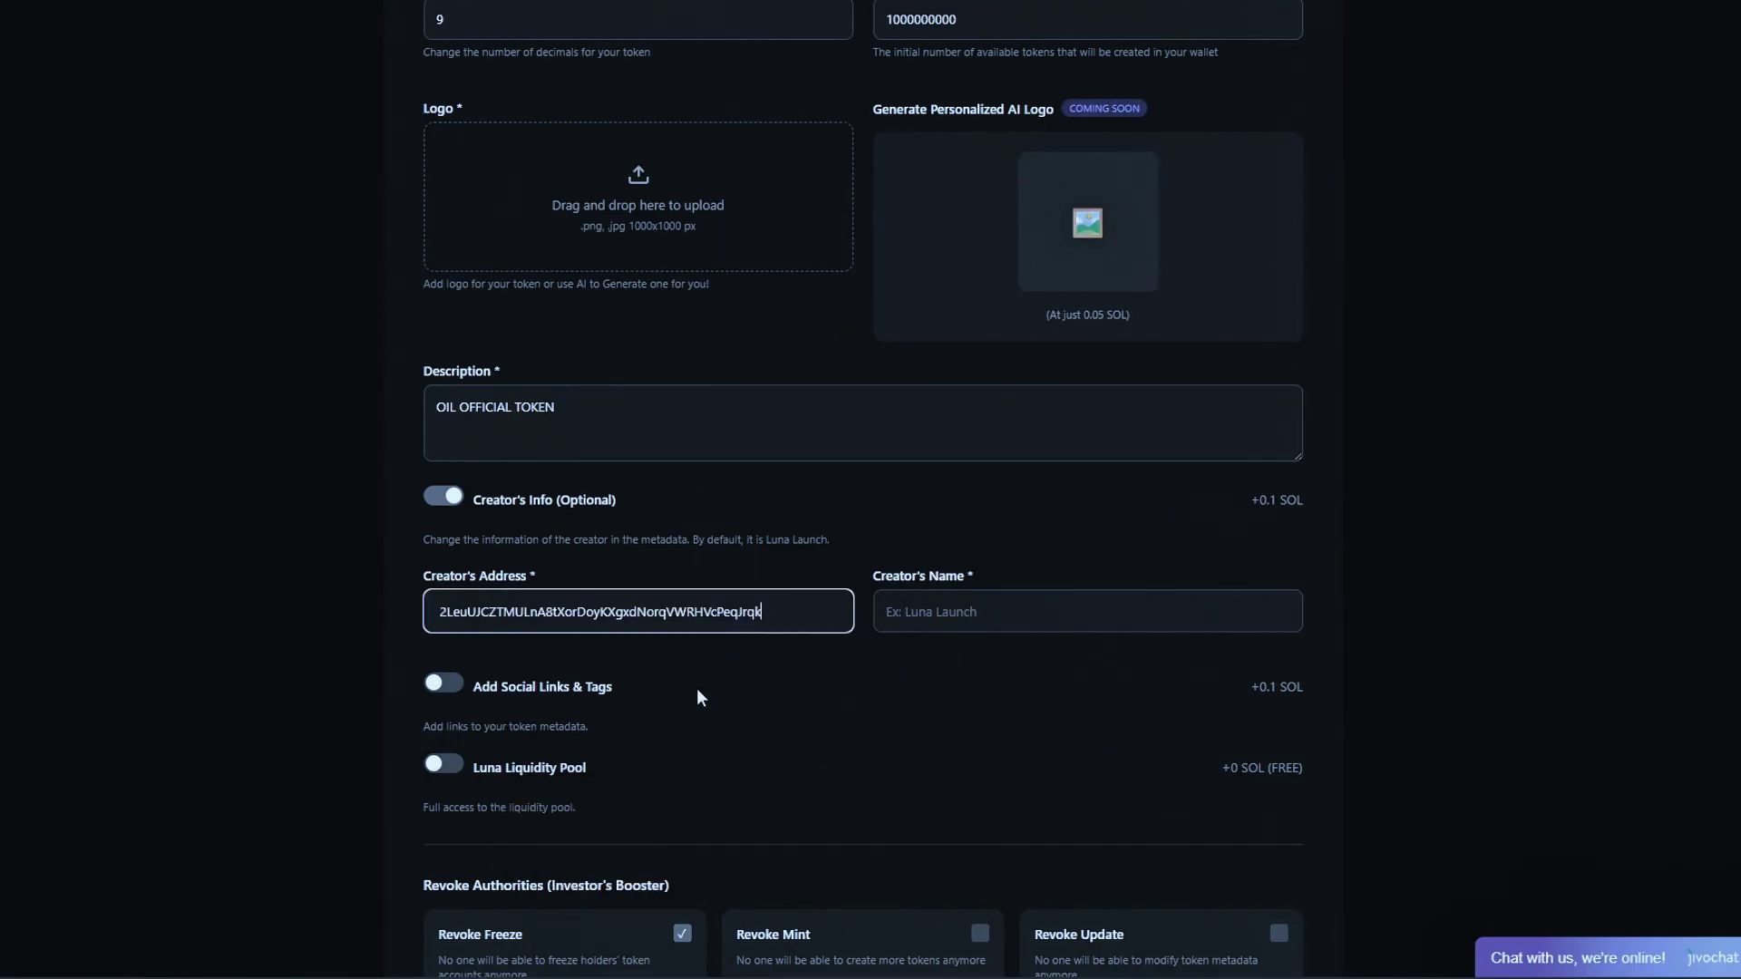
drag(781, 612, 484, 626)
Enter 123 as the creator's name and enable the Luna Liquidity Pool
click(972, 622)
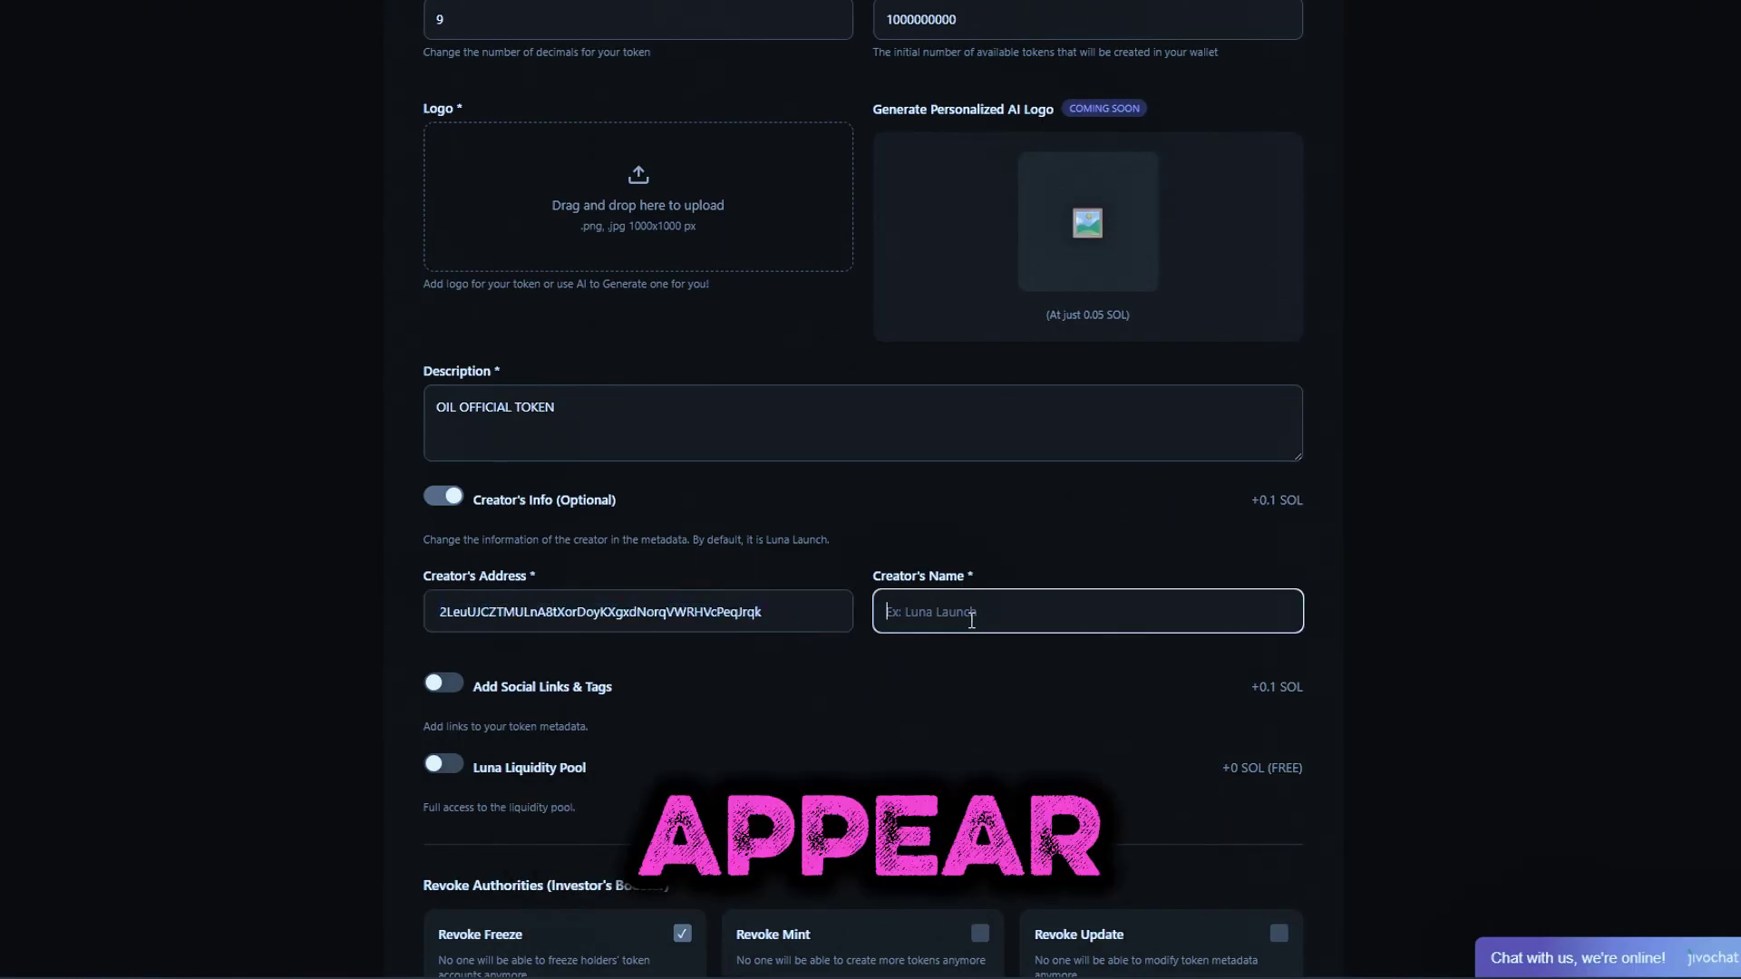
text(123)
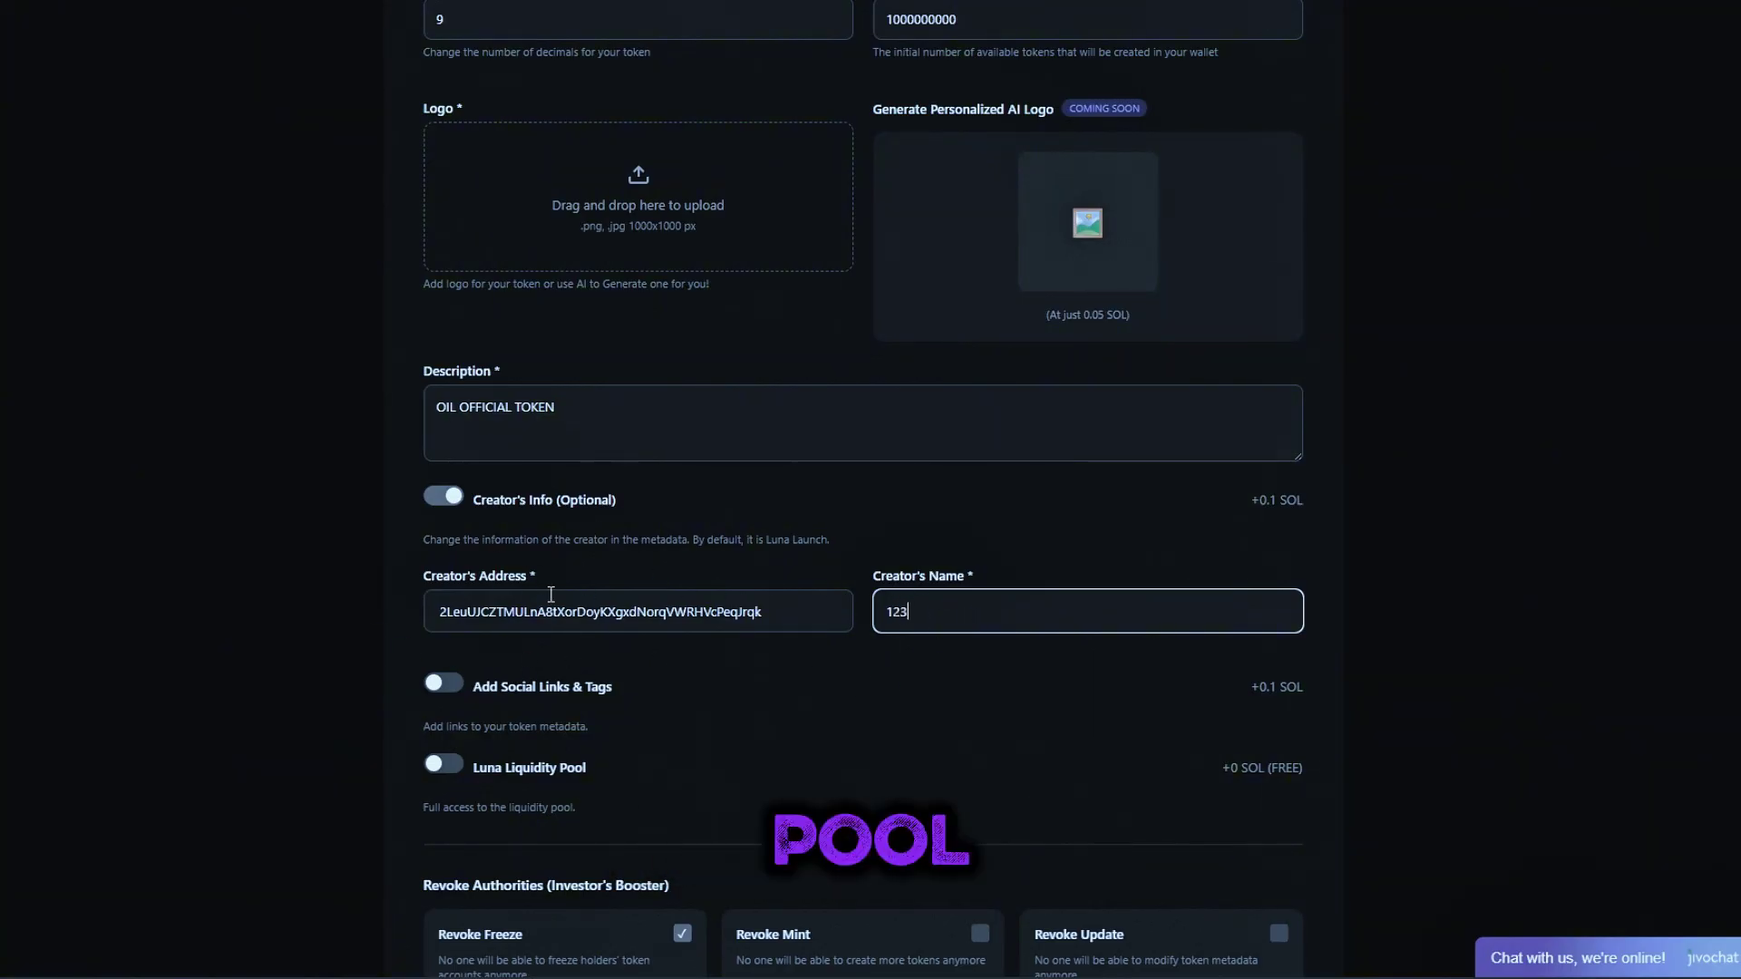
scroll(550, 594, down, 1)
drag(439, 514, 918, 514)
key(ctrl+c)
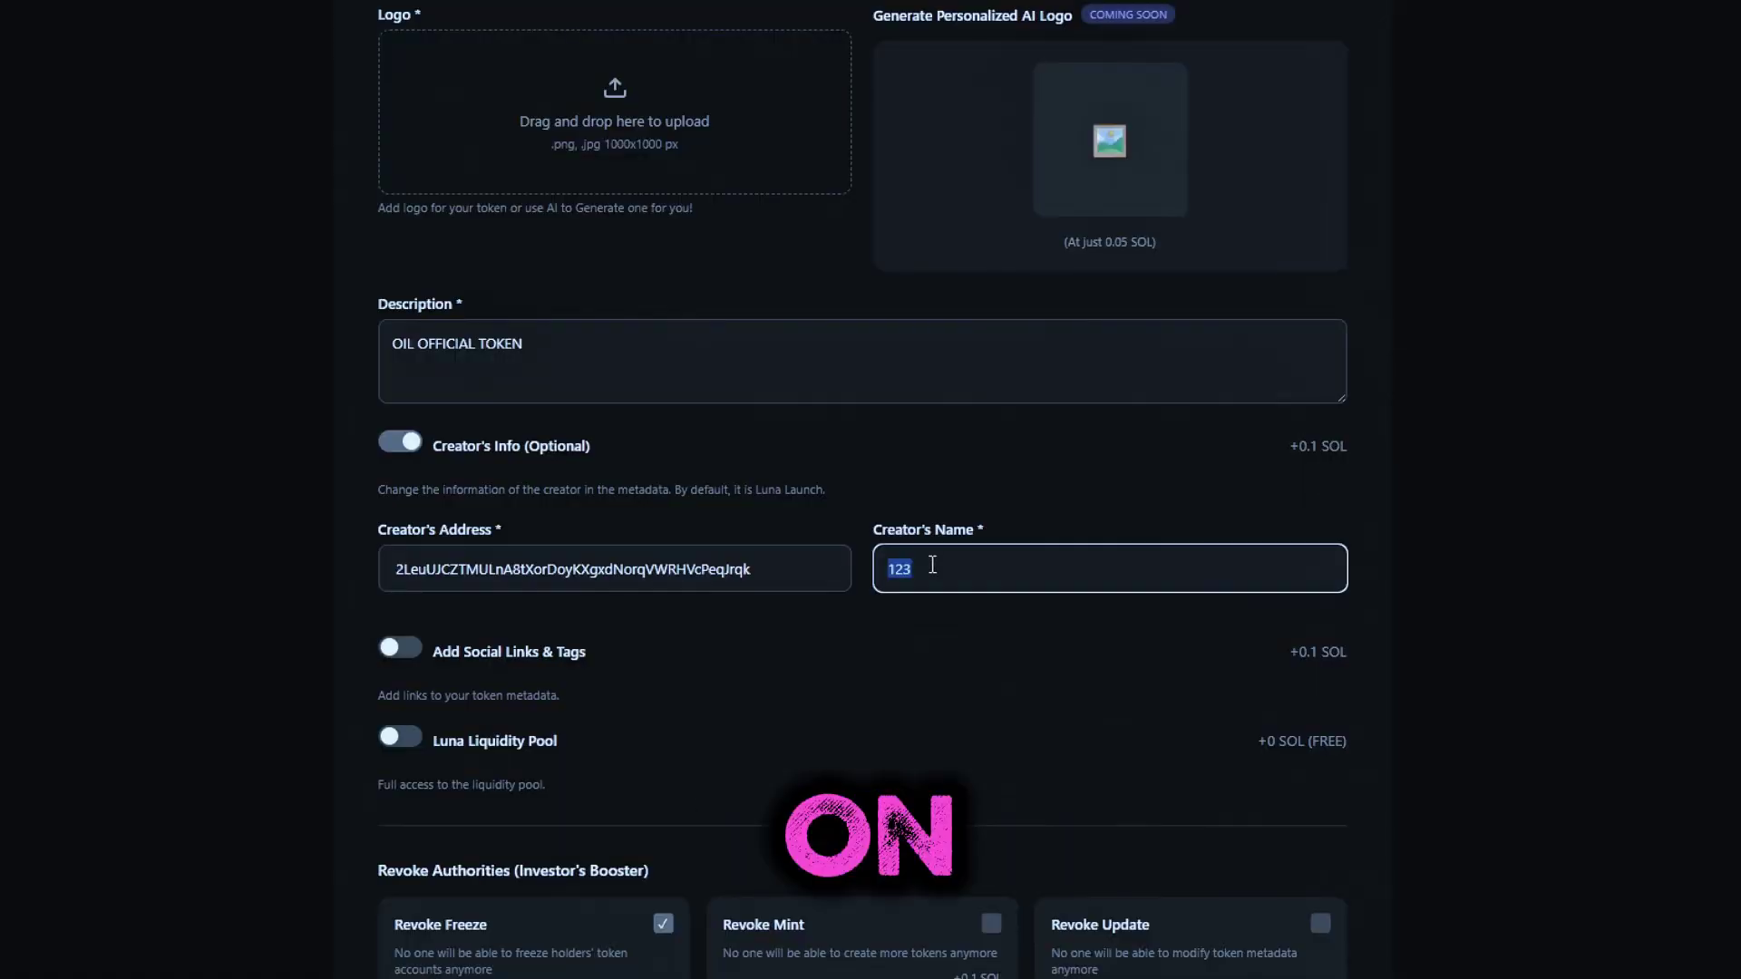
click(843, 641)
scroll(952, 647, down, 2)
click(410, 519)
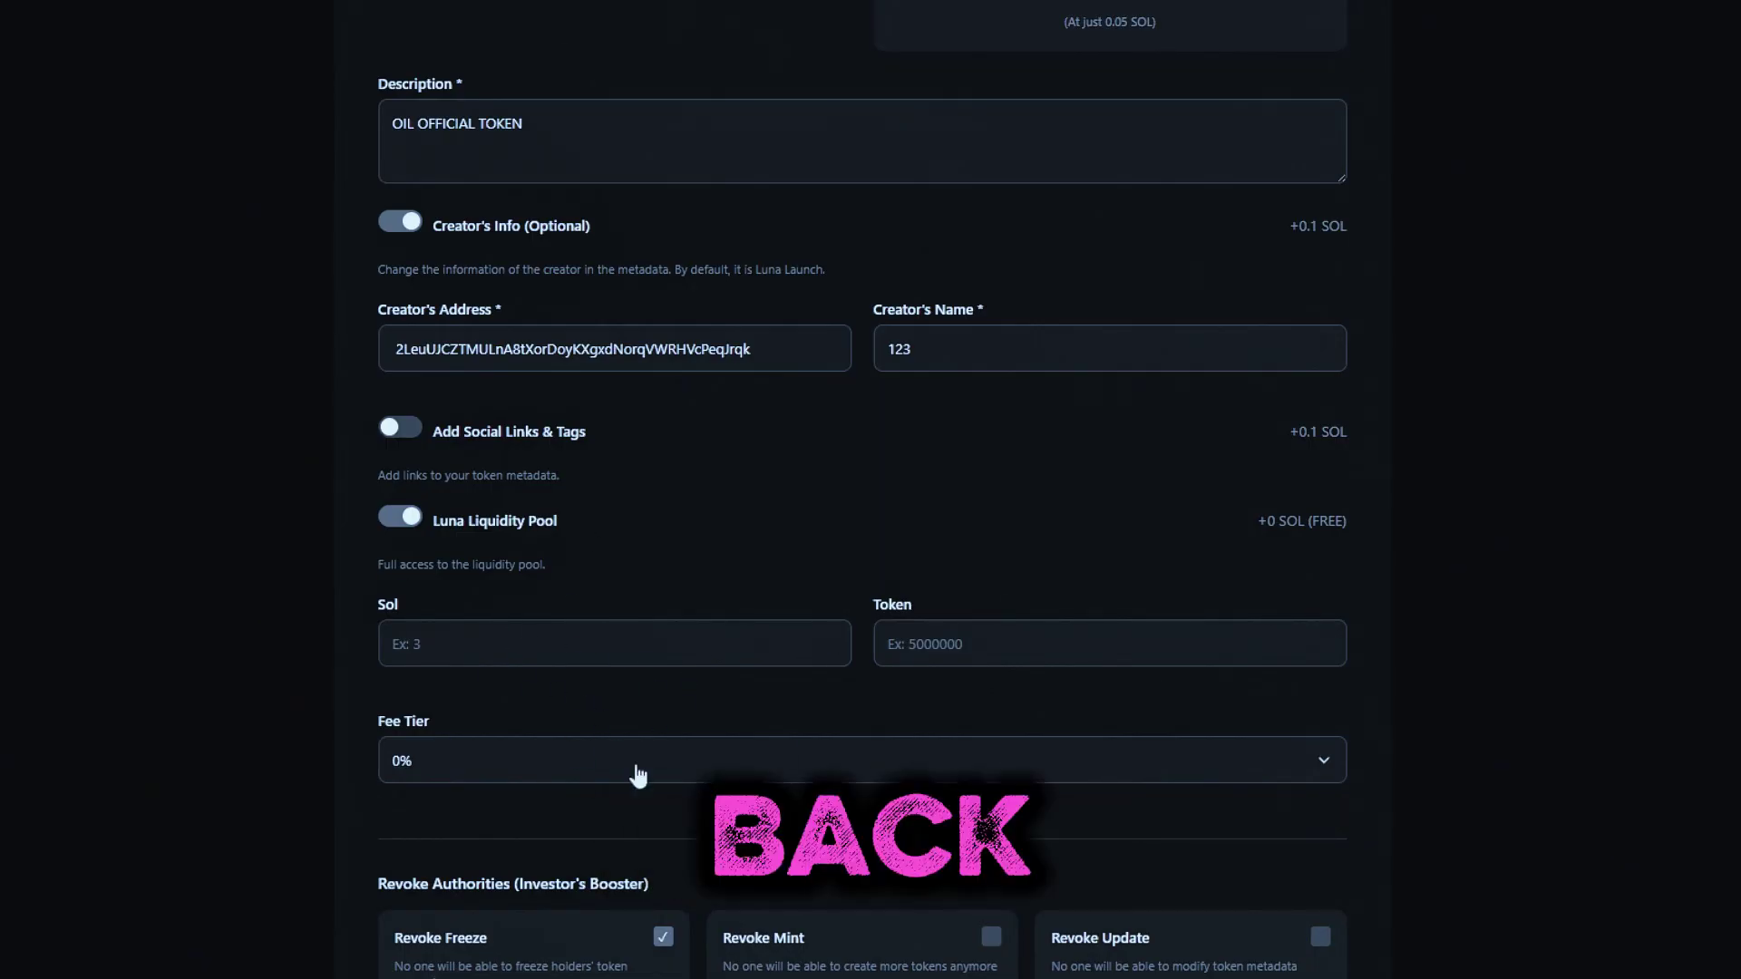
Set the pool's Sol amount to 3
click(614, 635)
text(3)
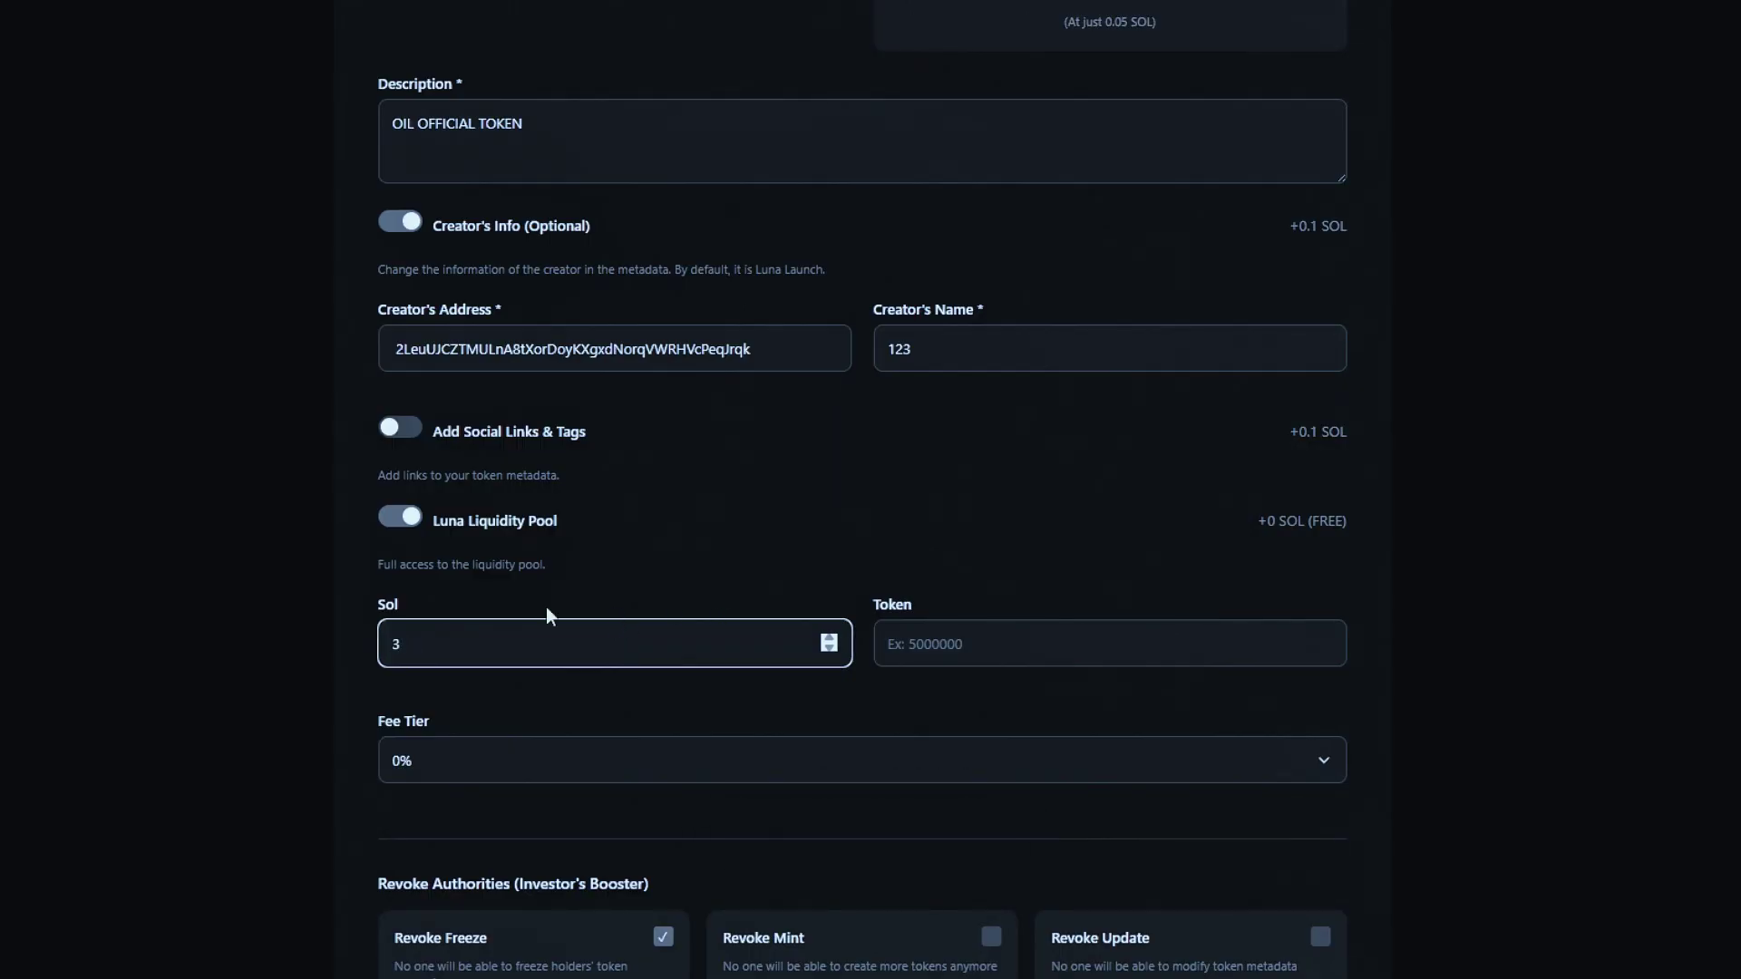
click(357, 704)
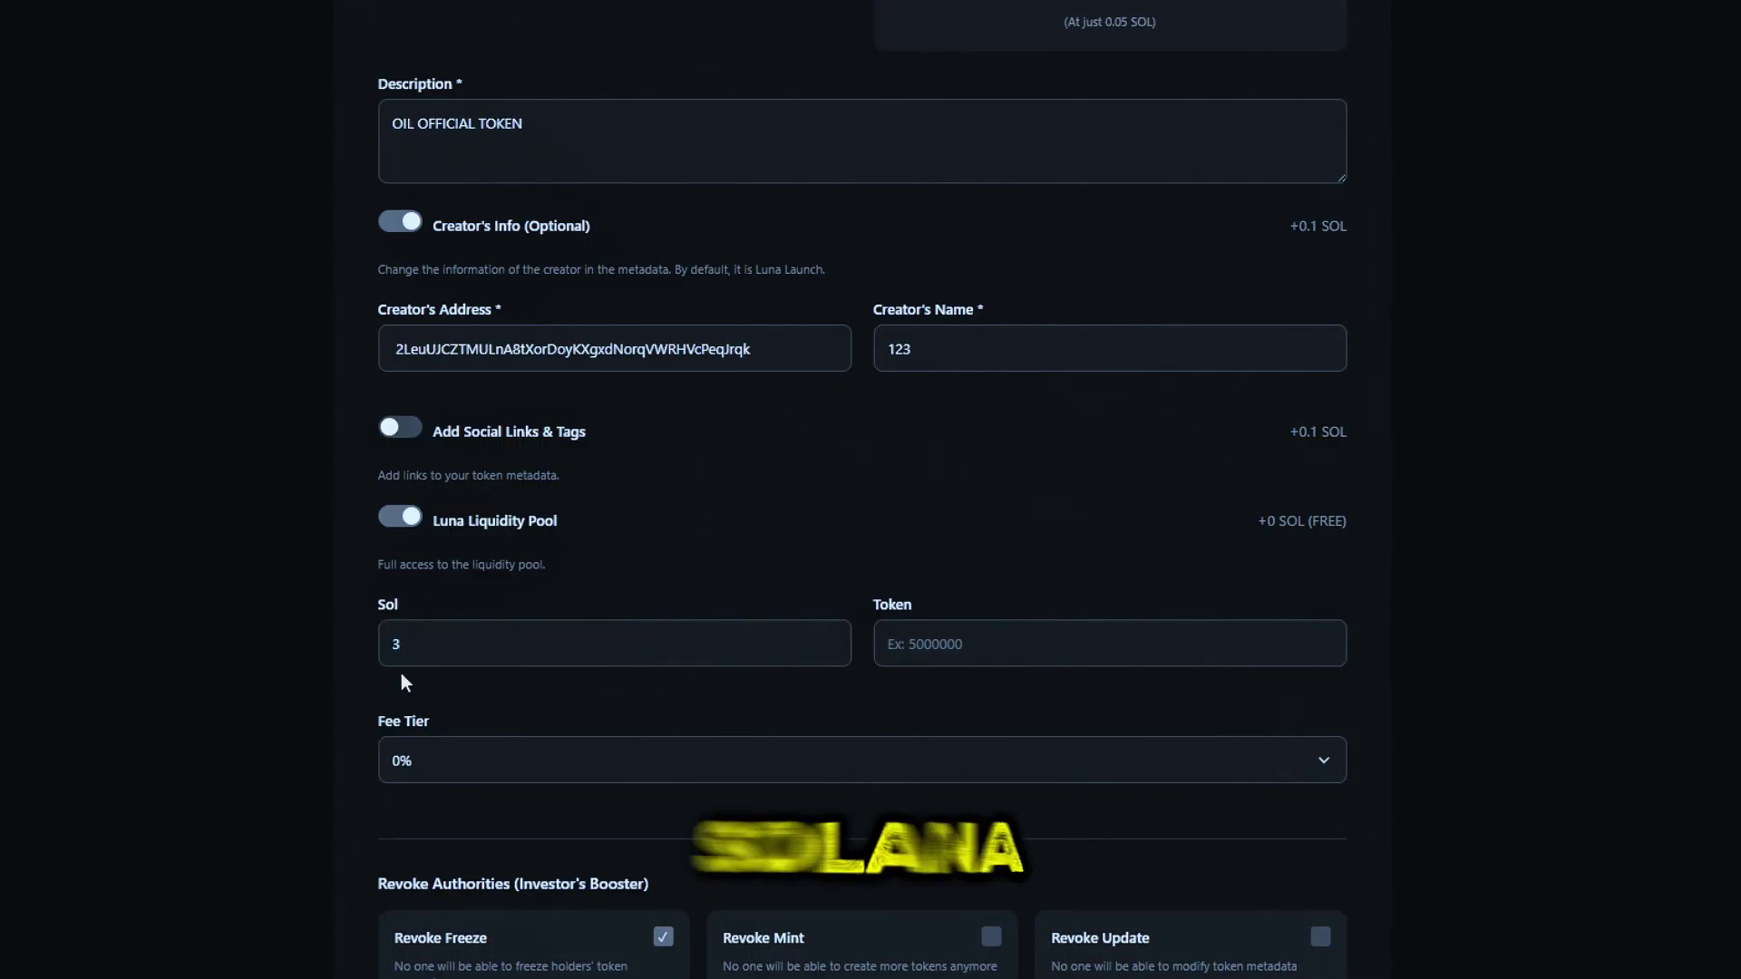
click(615, 643)
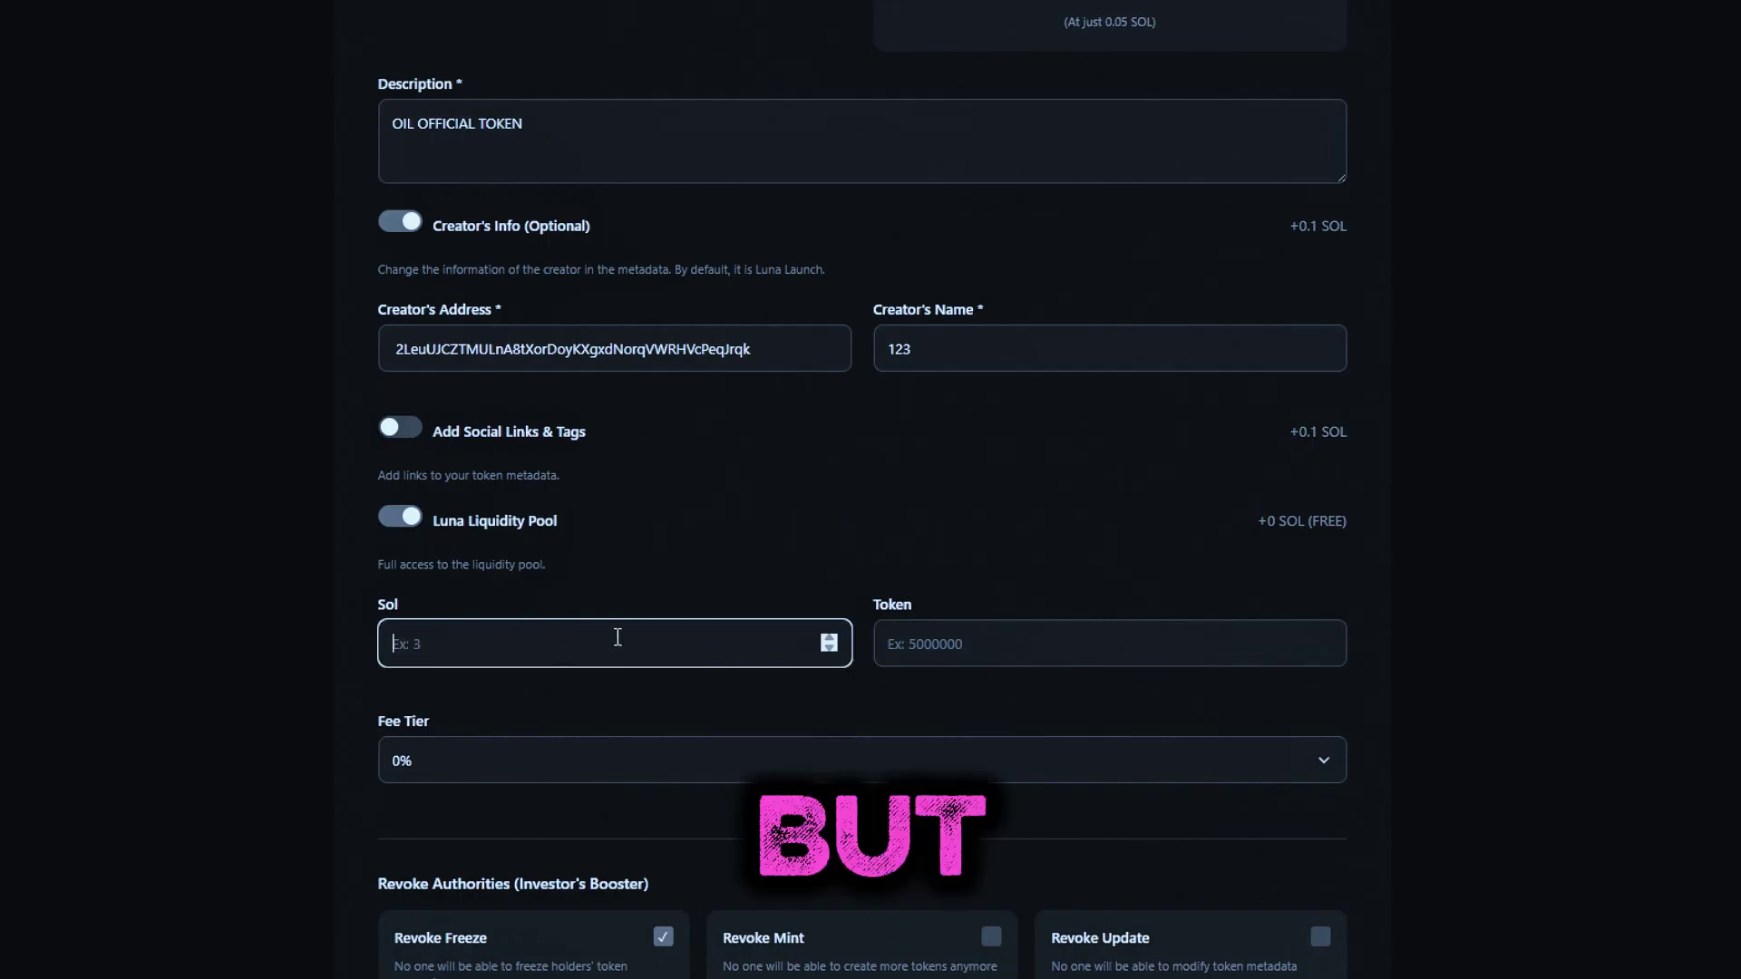
key(BackSpace)
text(3)
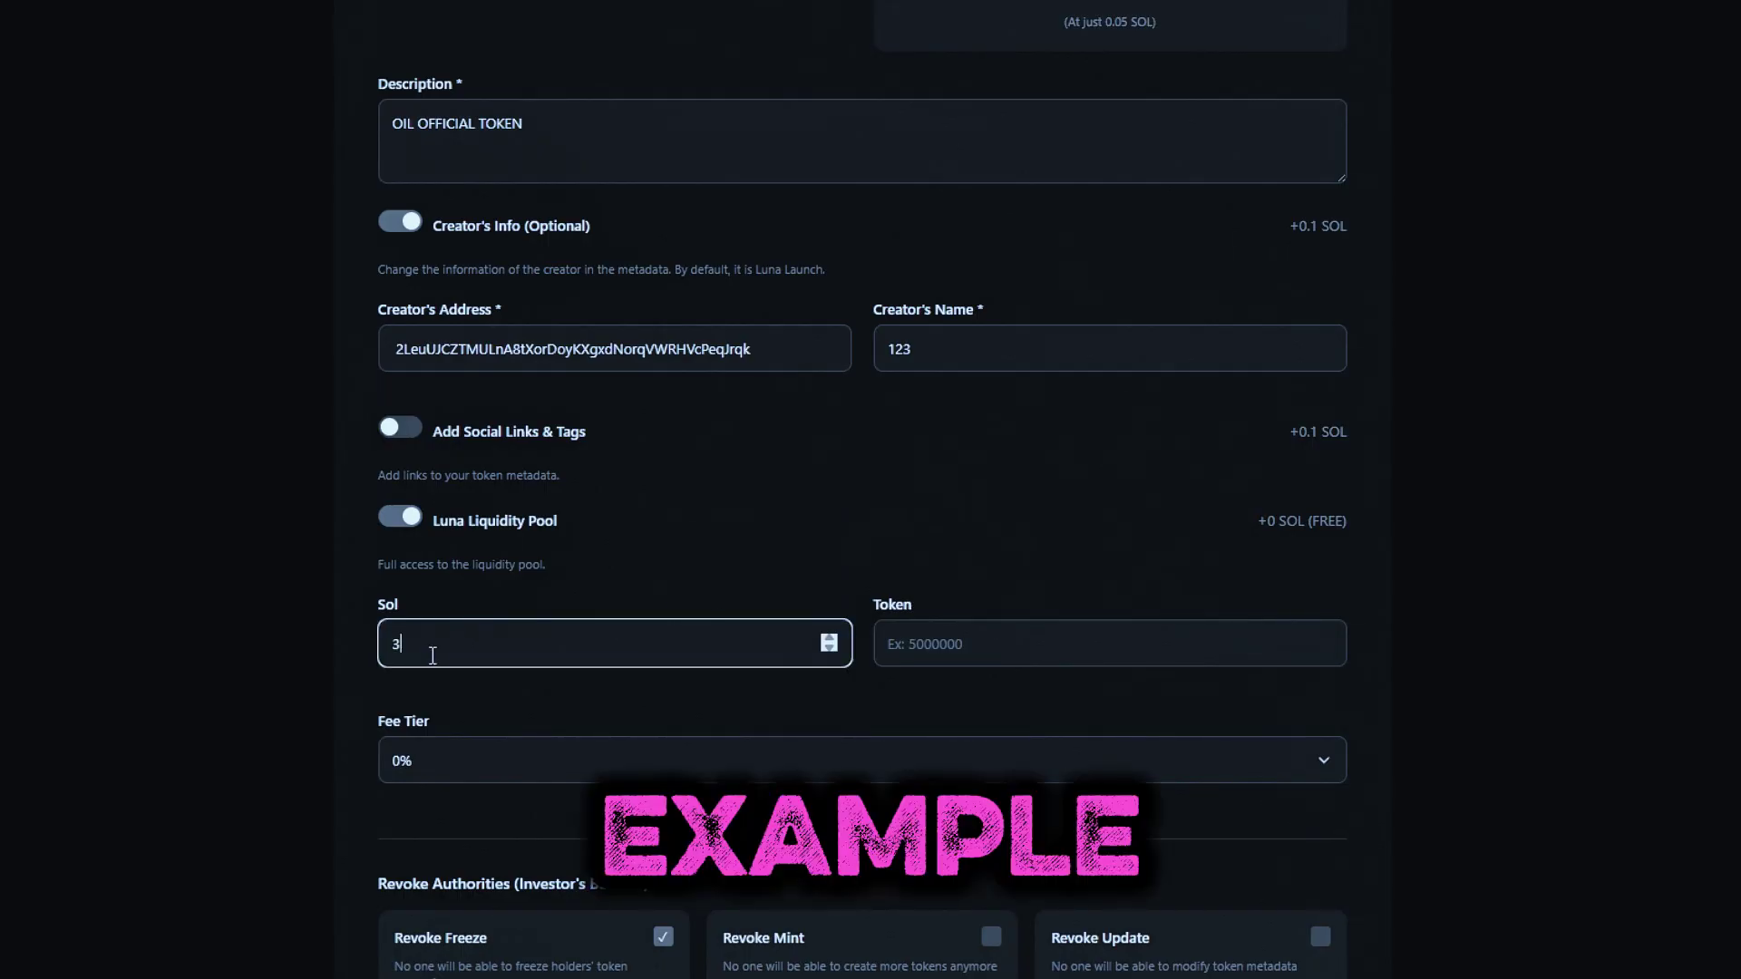
click(359, 700)
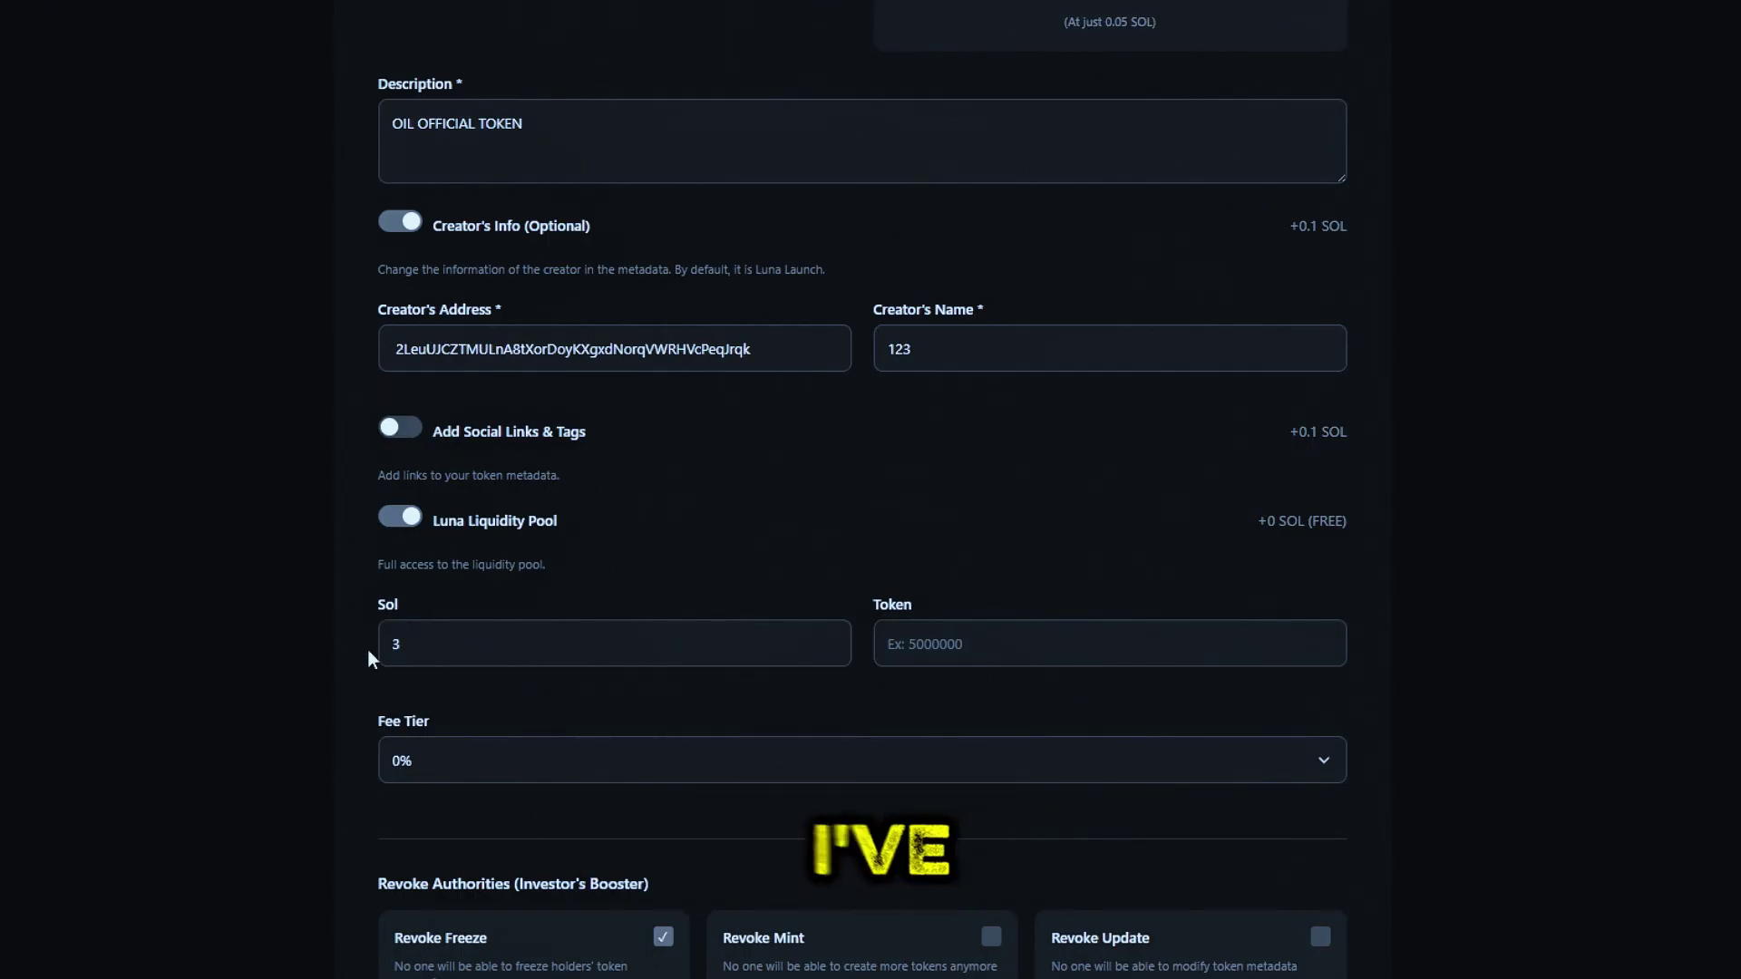
click(614, 641)
key(BackSpace)
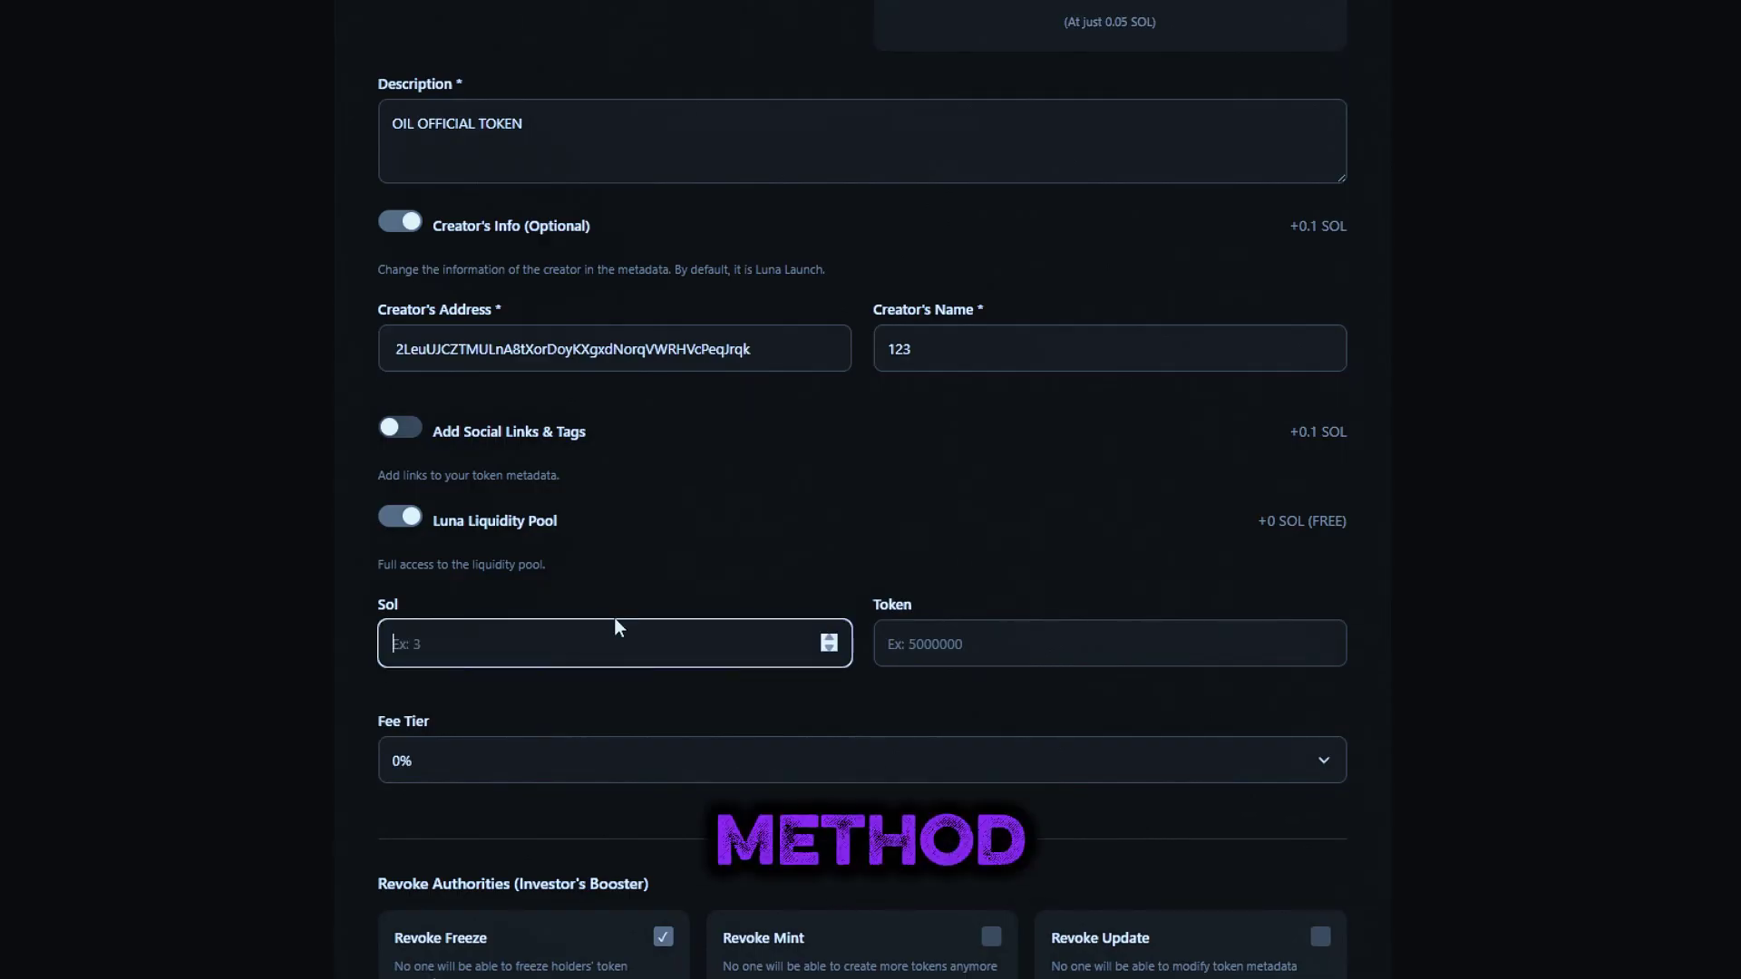
text(3)
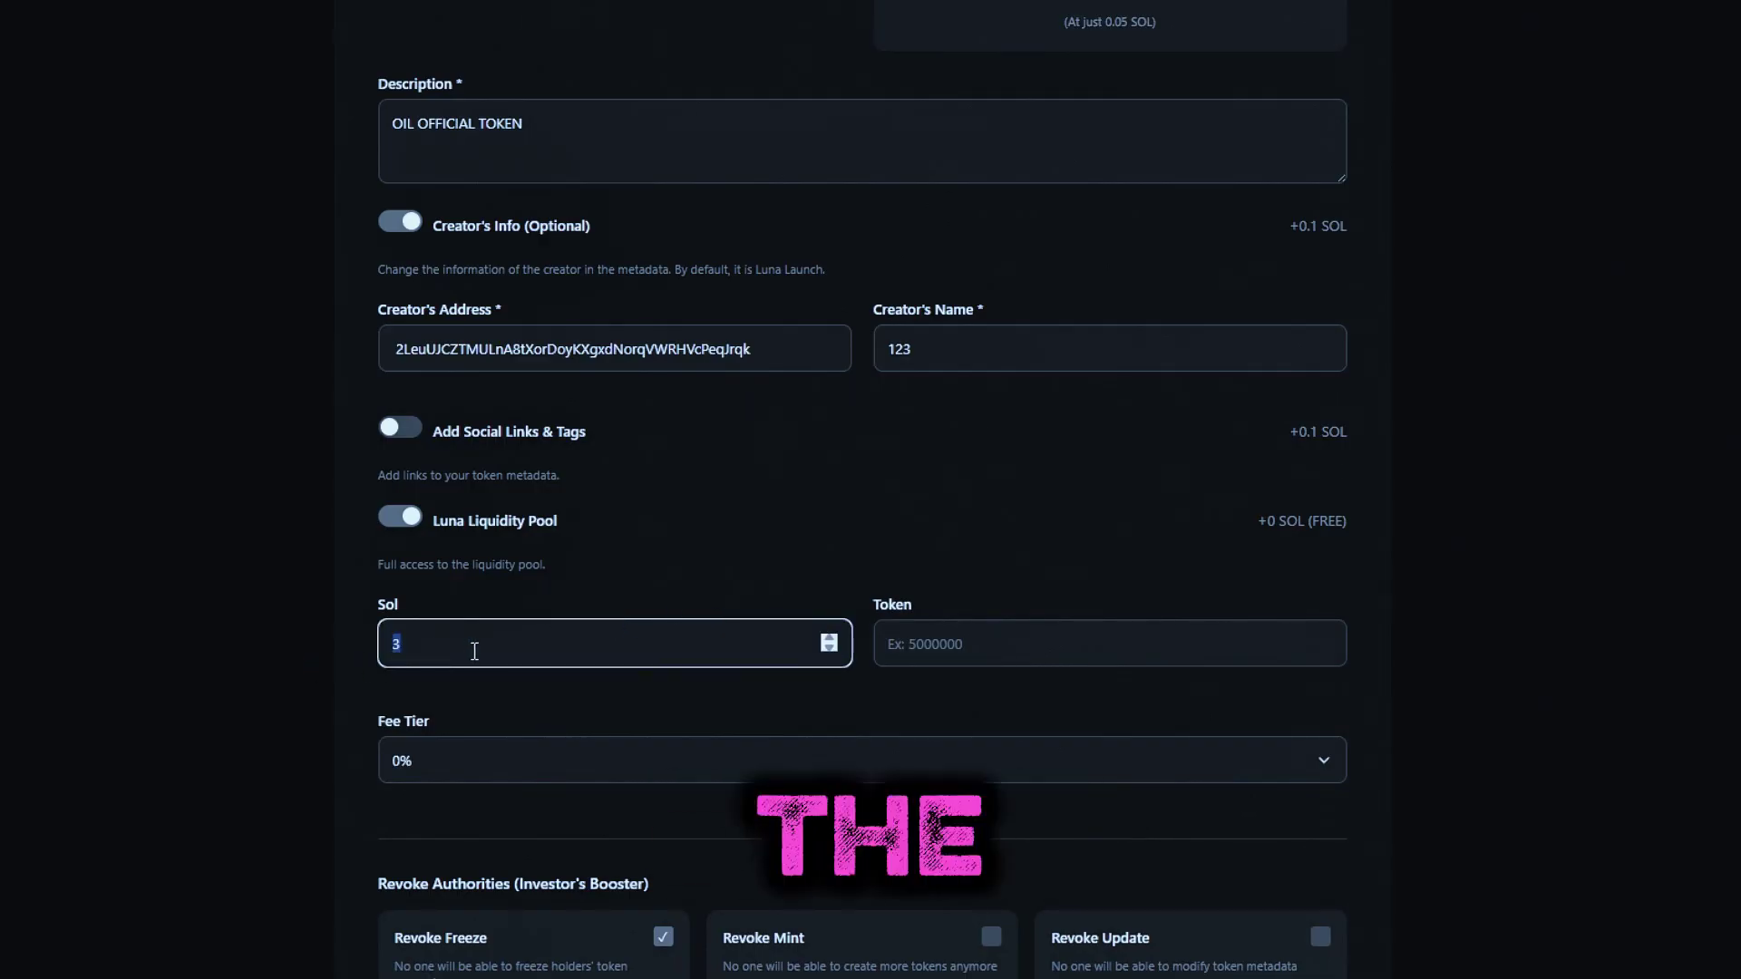
click(359, 704)
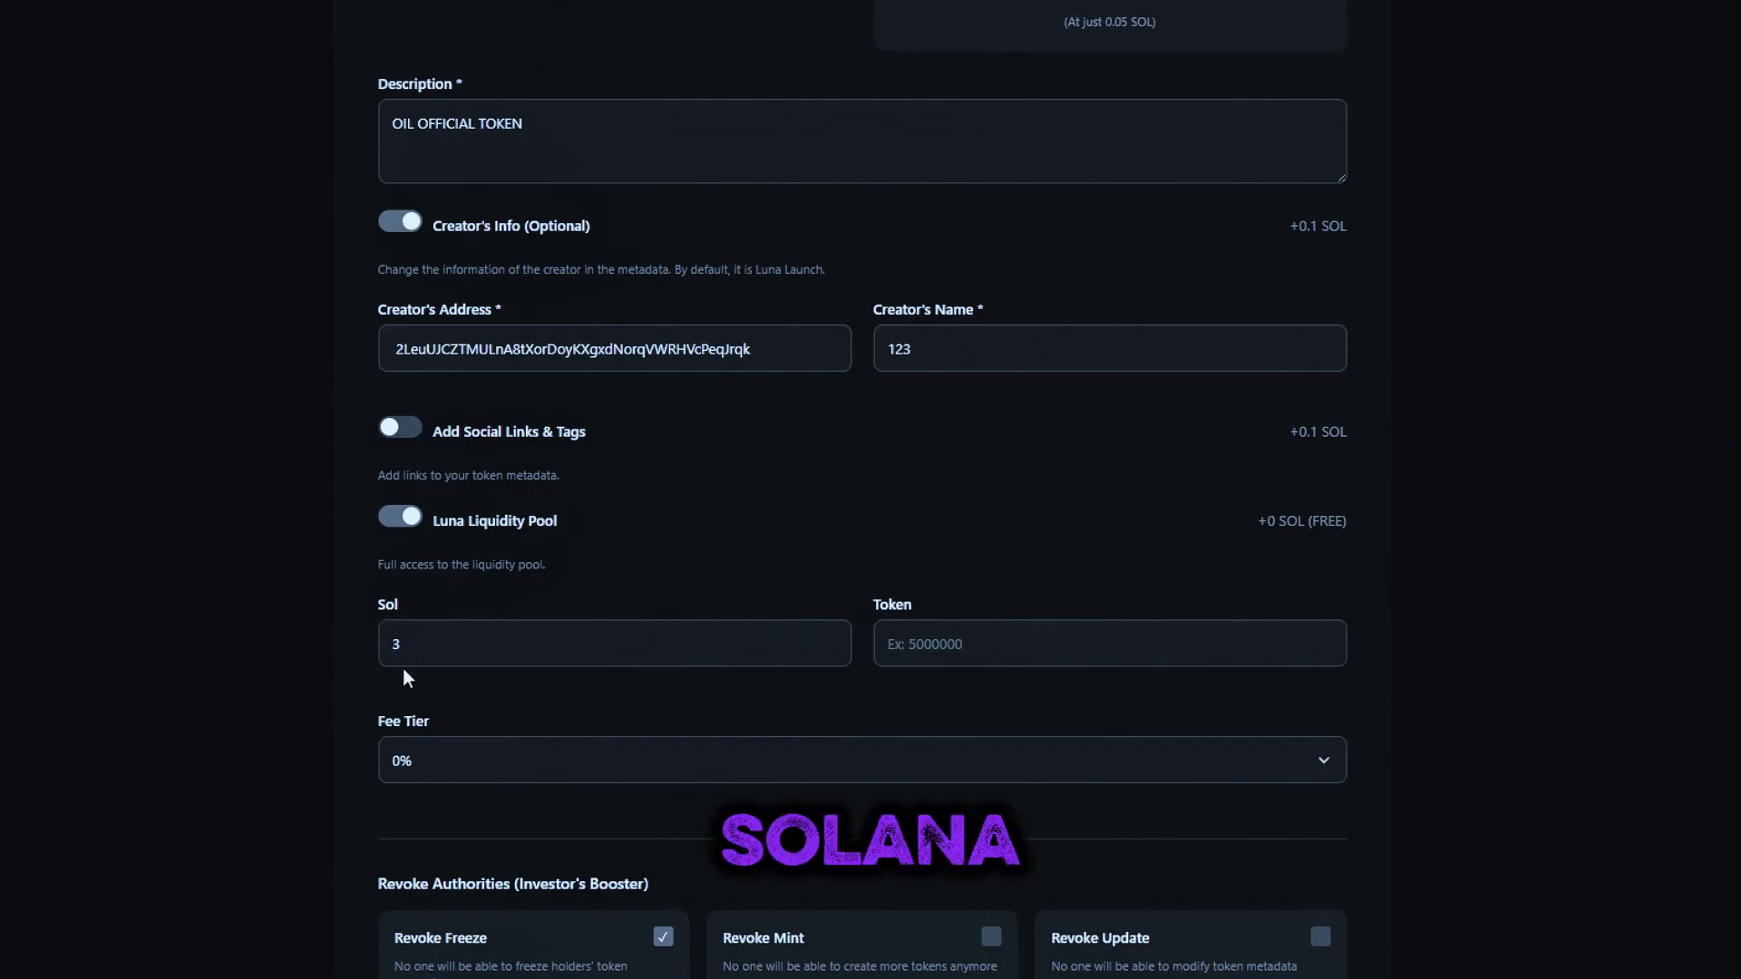
click(619, 642)
key(BackSpace)
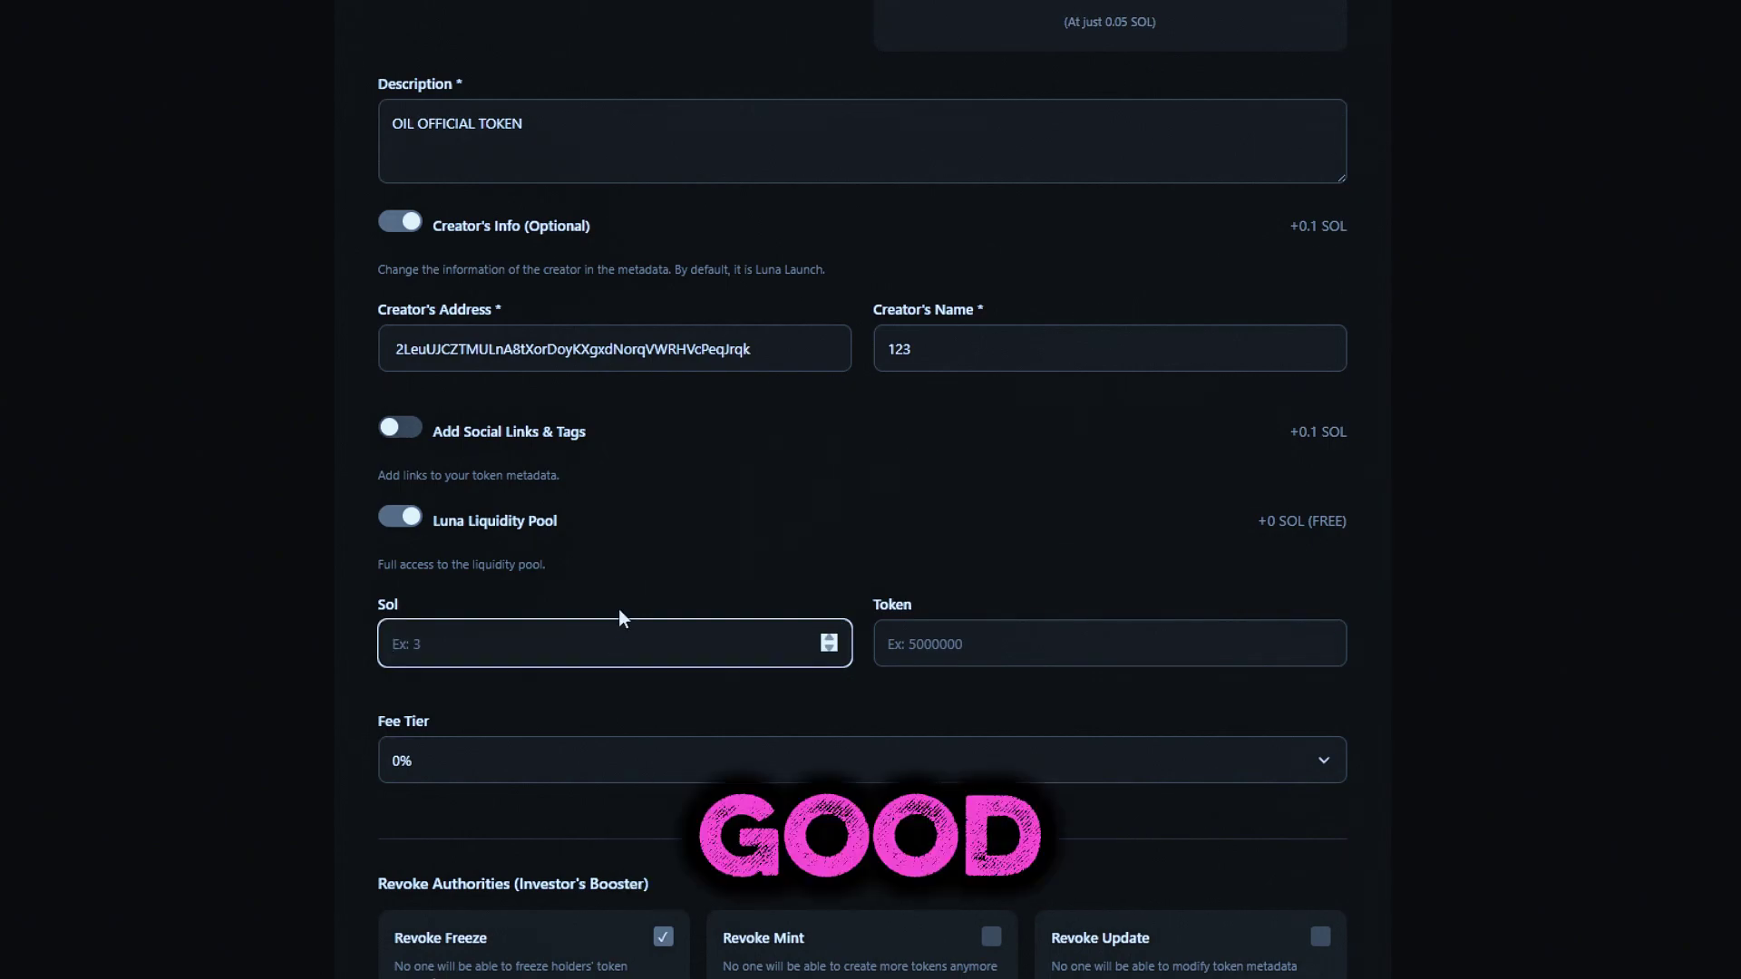
text(3)
double_click(466, 656)
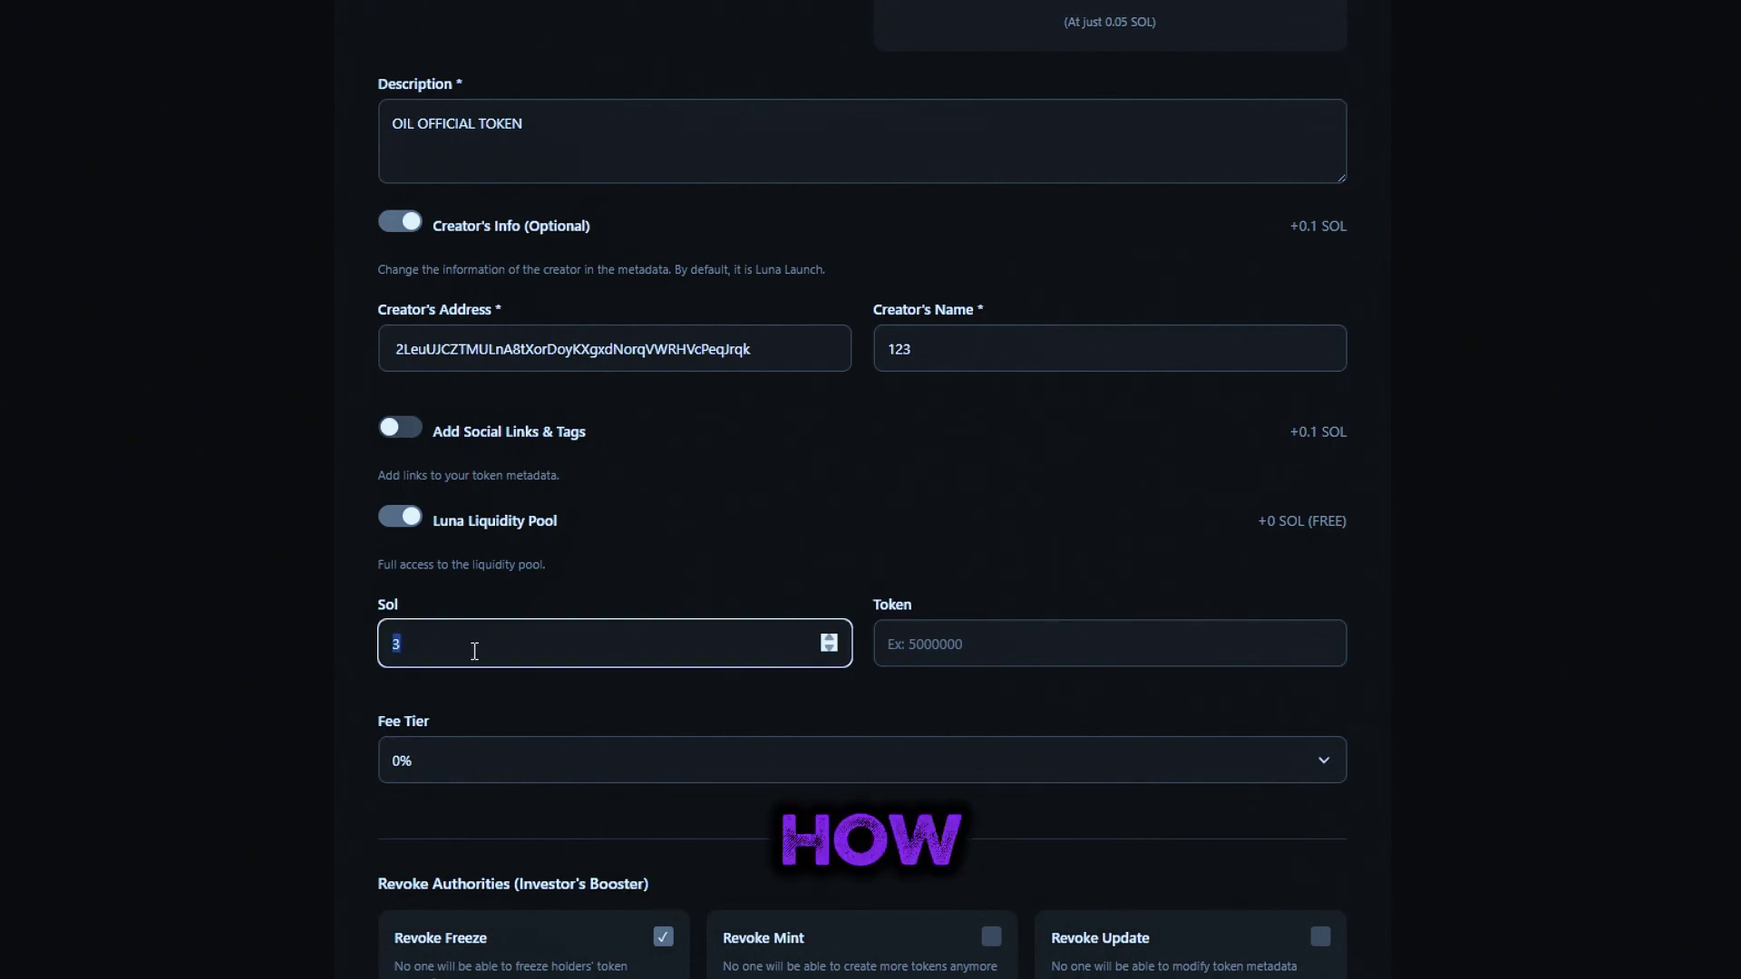
click(404, 704)
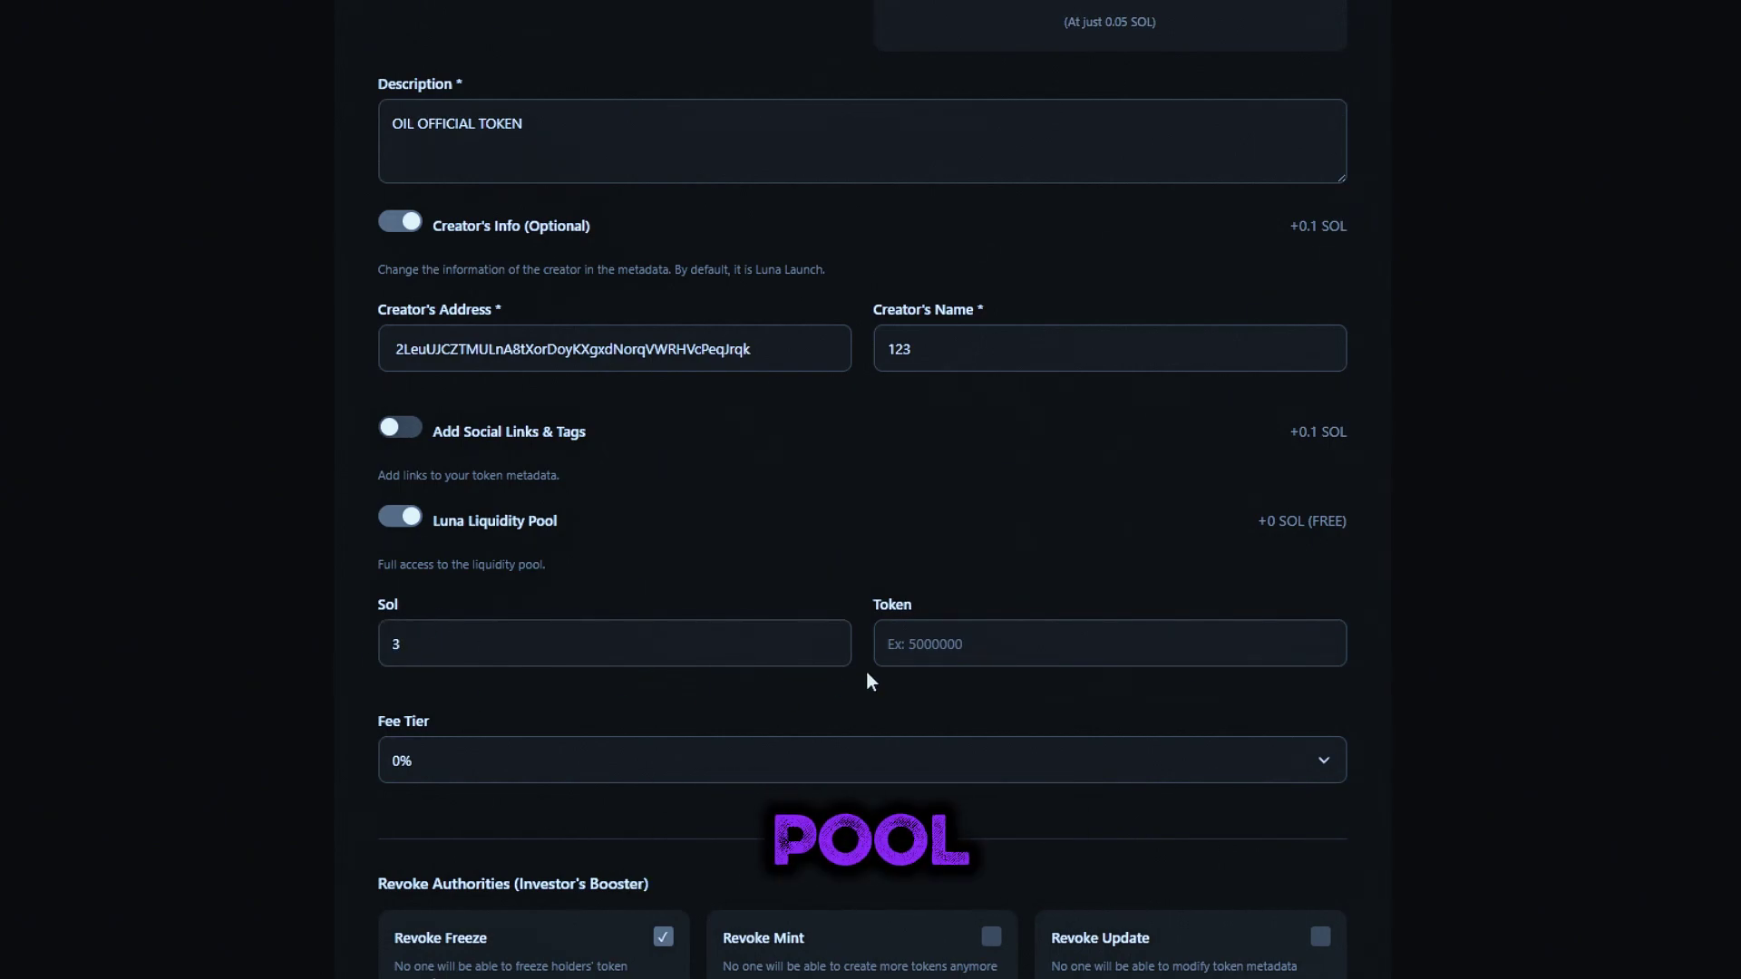
Set the pool's Token amount to 900000000
click(932, 652)
text(9000)
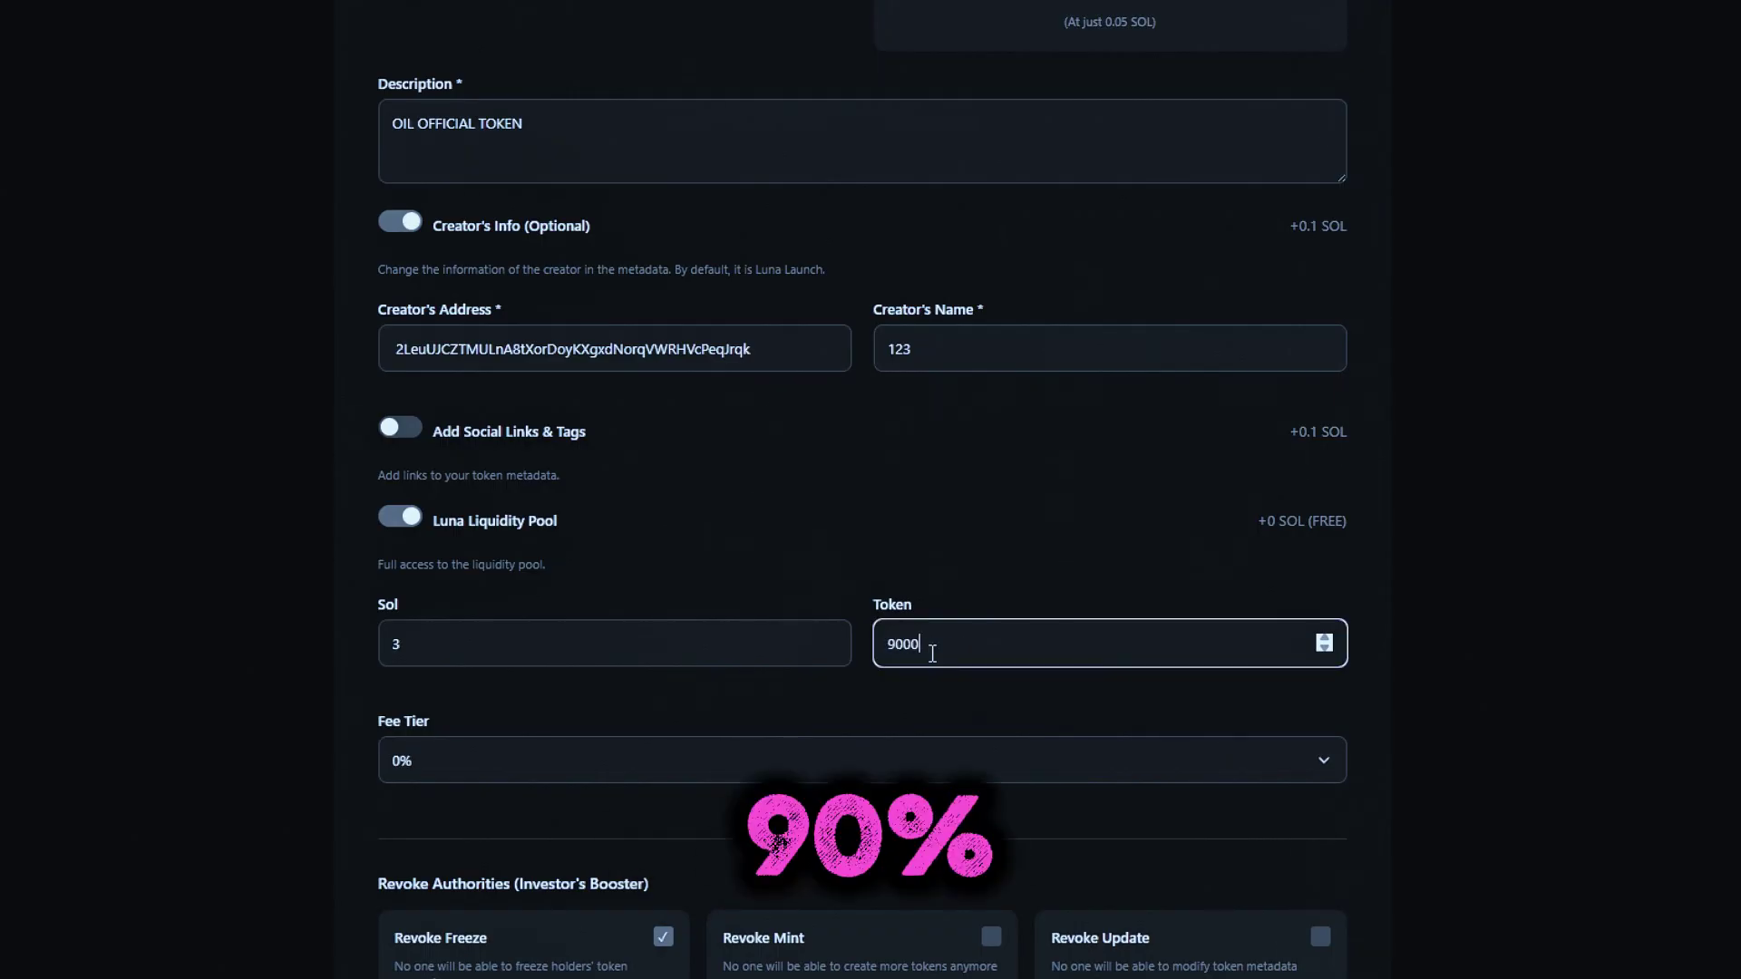
text(00000)
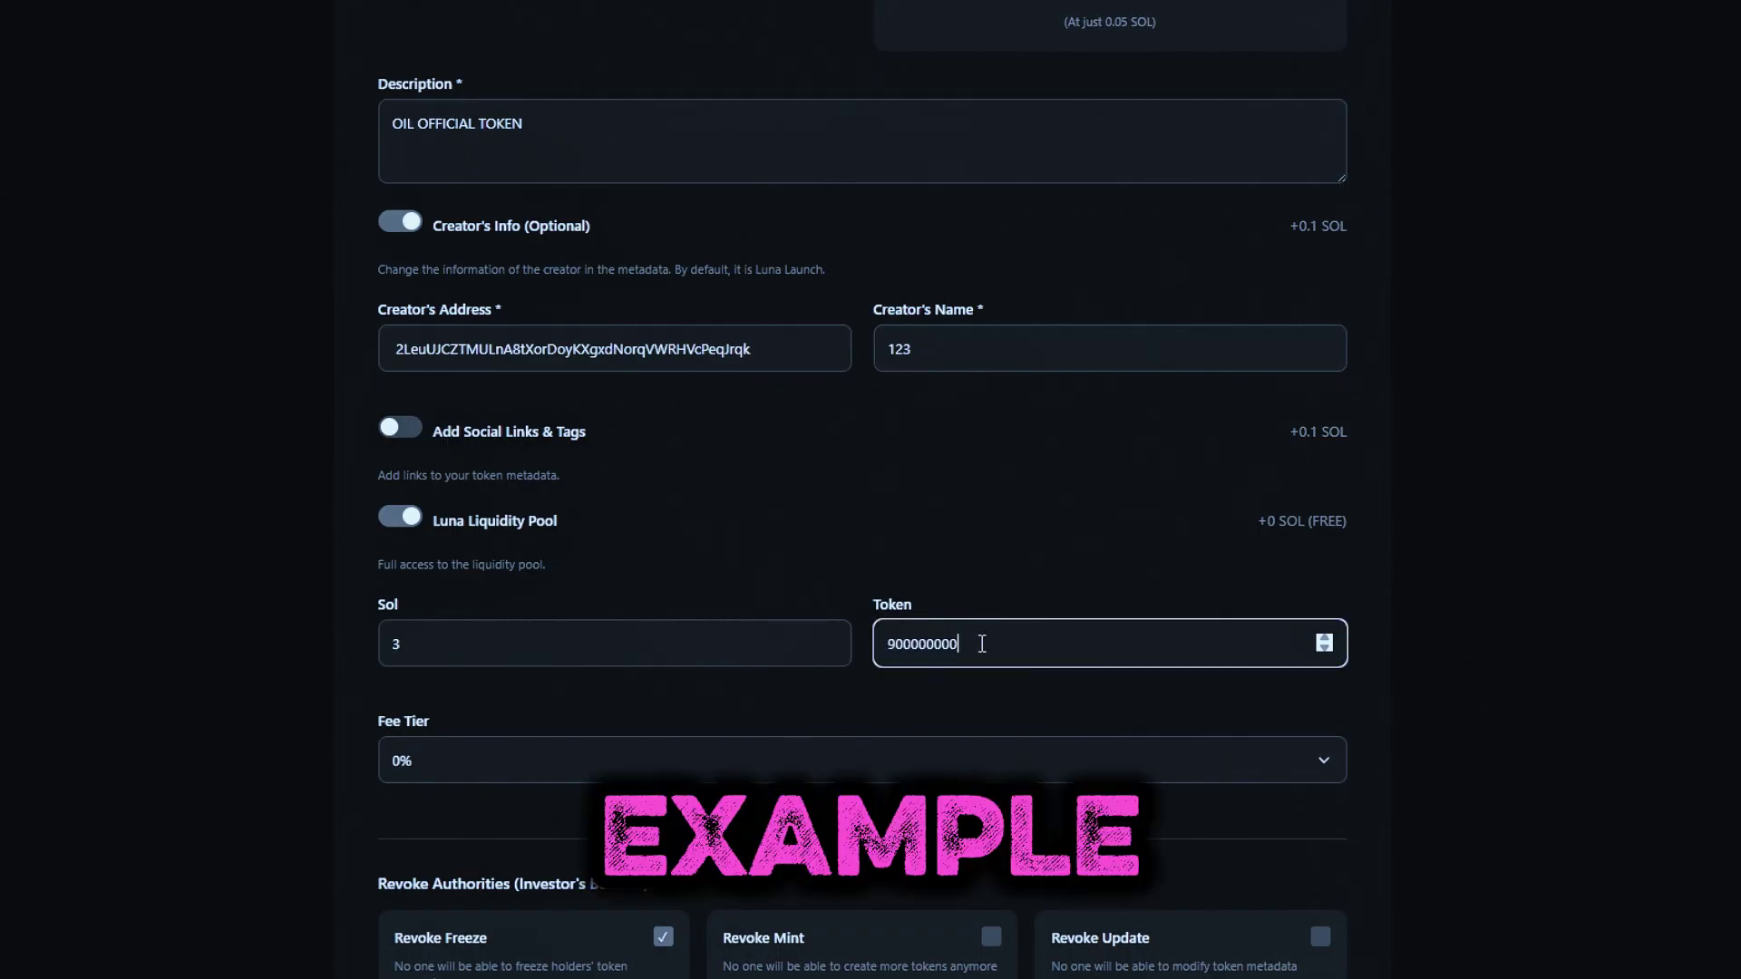
double_click(1008, 651)
click(1008, 651)
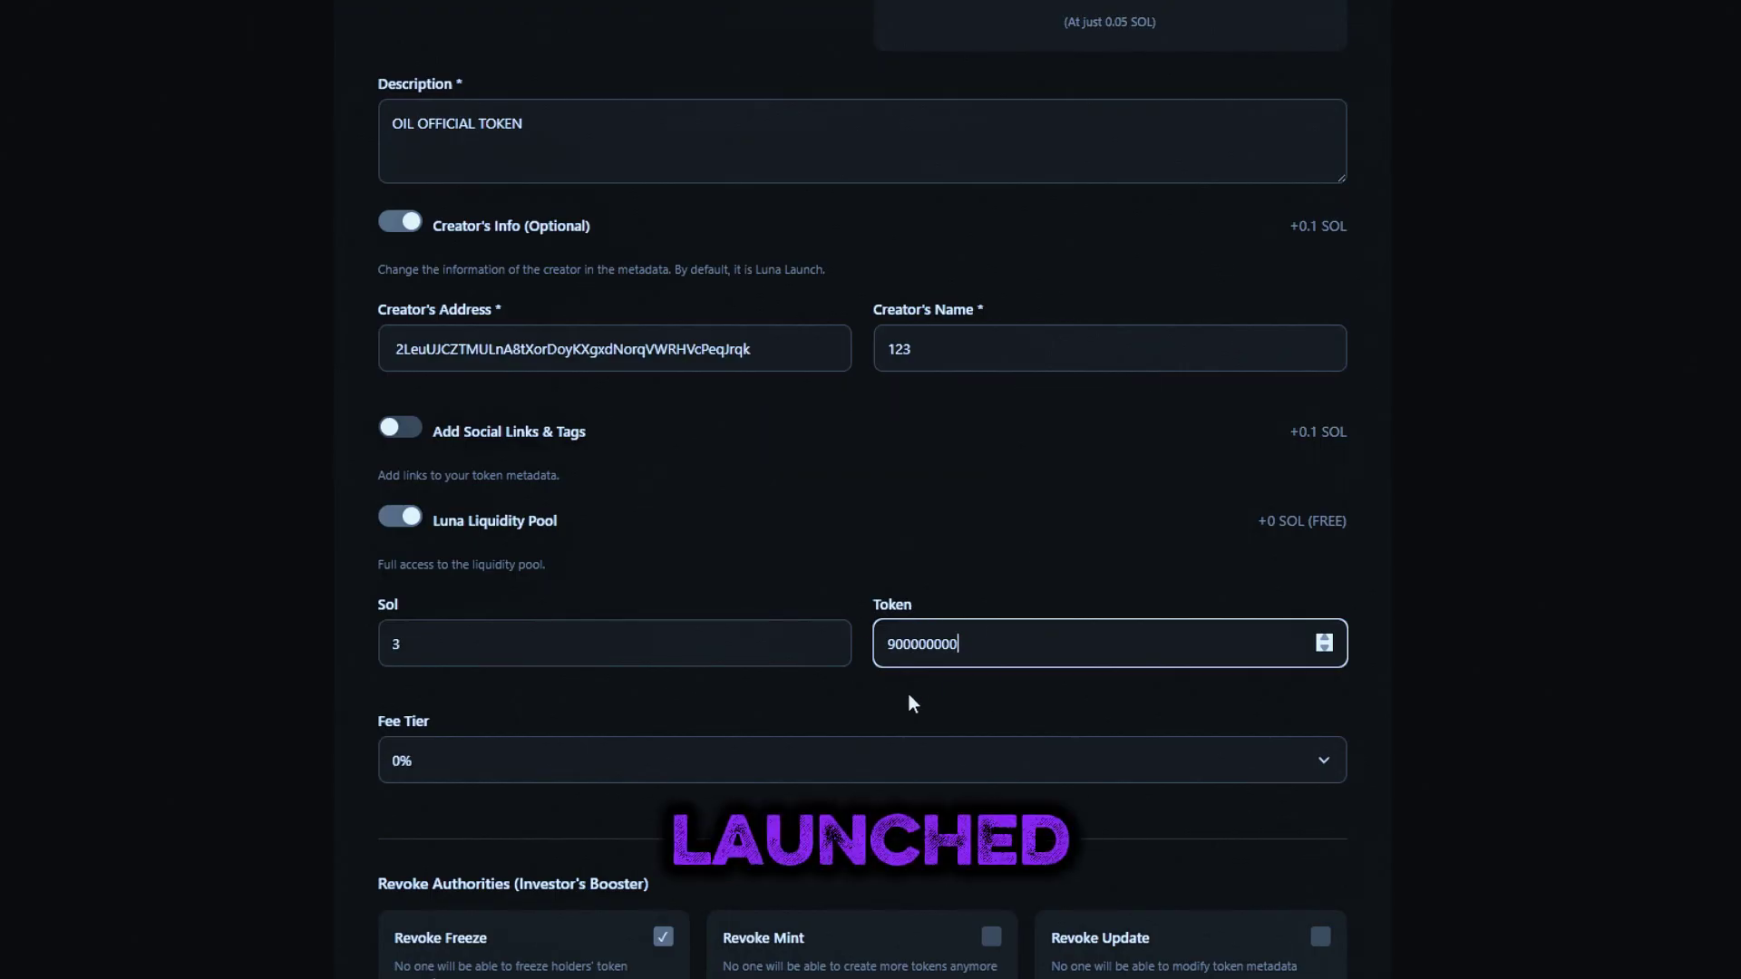
Choose the 2% fee tier and revoke the mint and update authorities
click(832, 764)
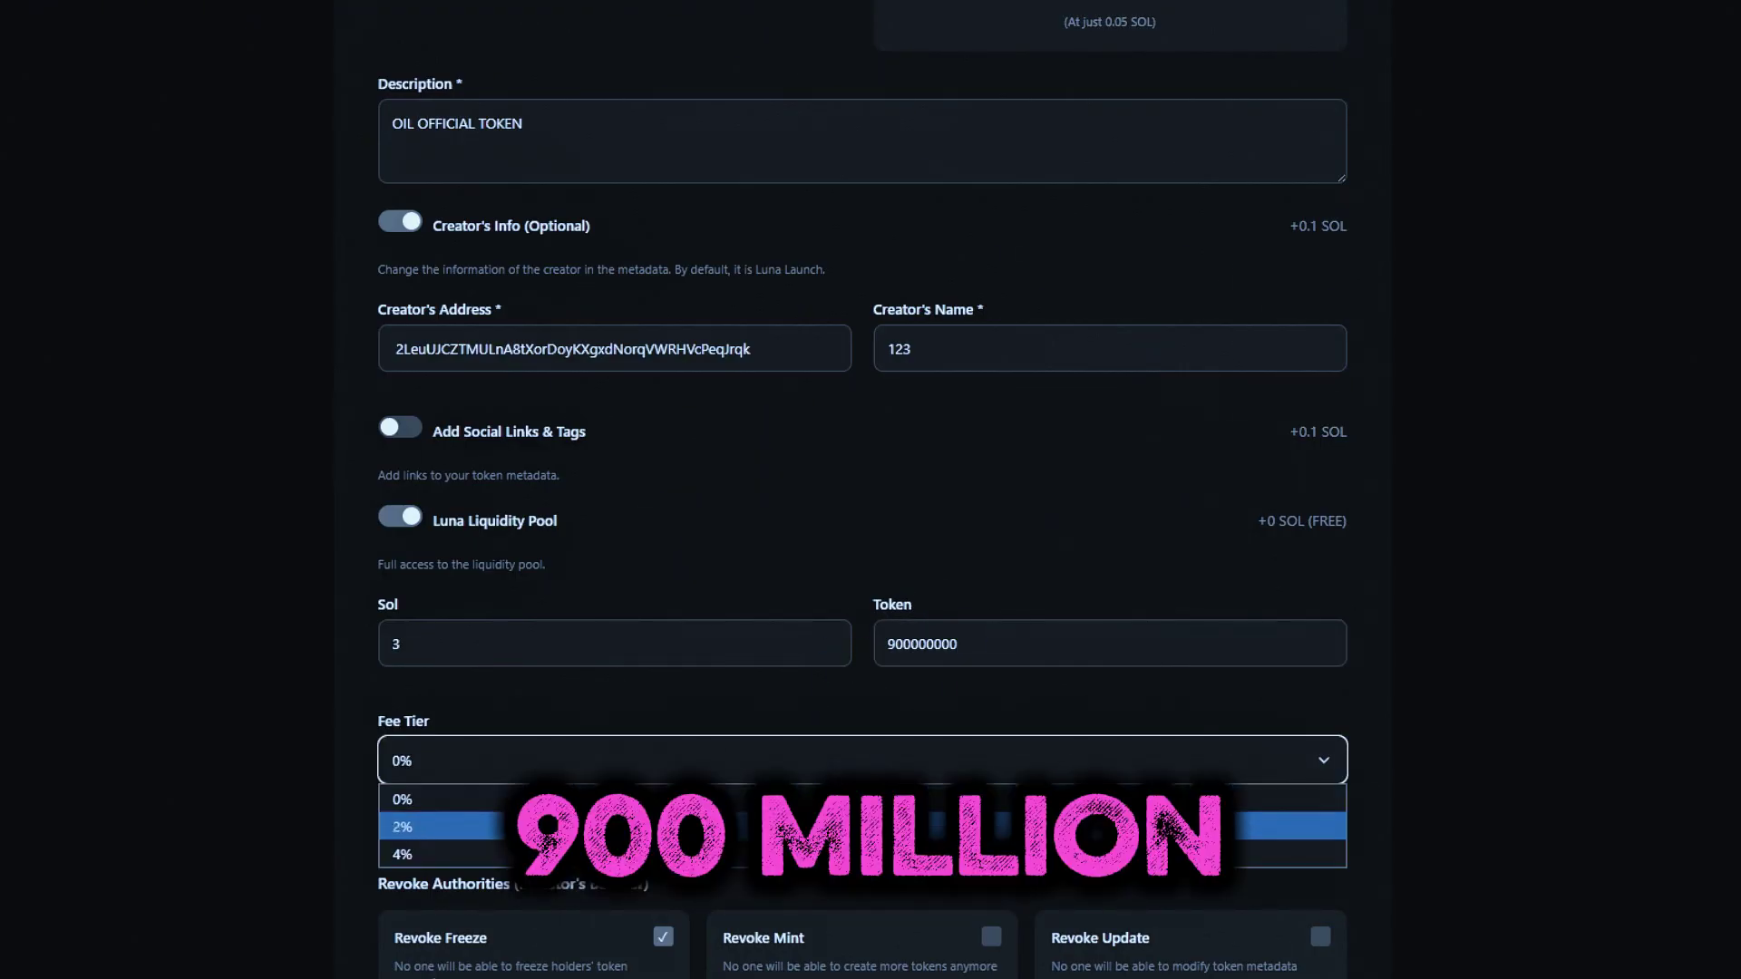
click(832, 827)
scroll(776, 743, down, 4)
click(943, 621)
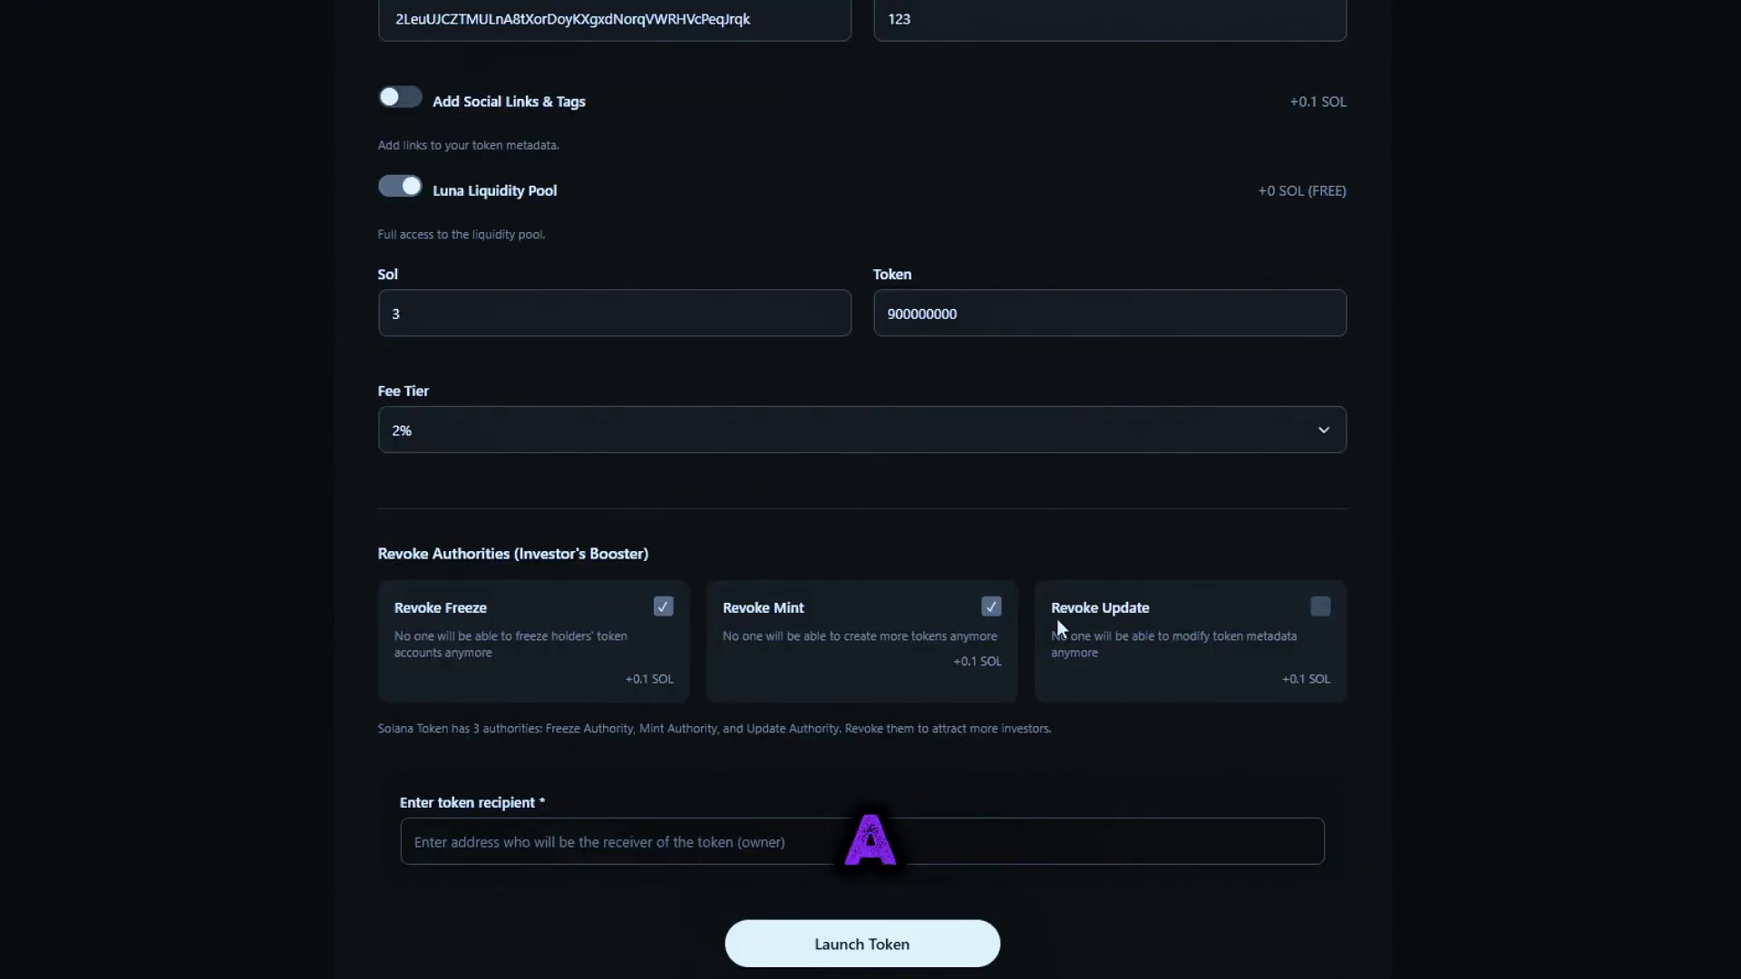
click(1320, 607)
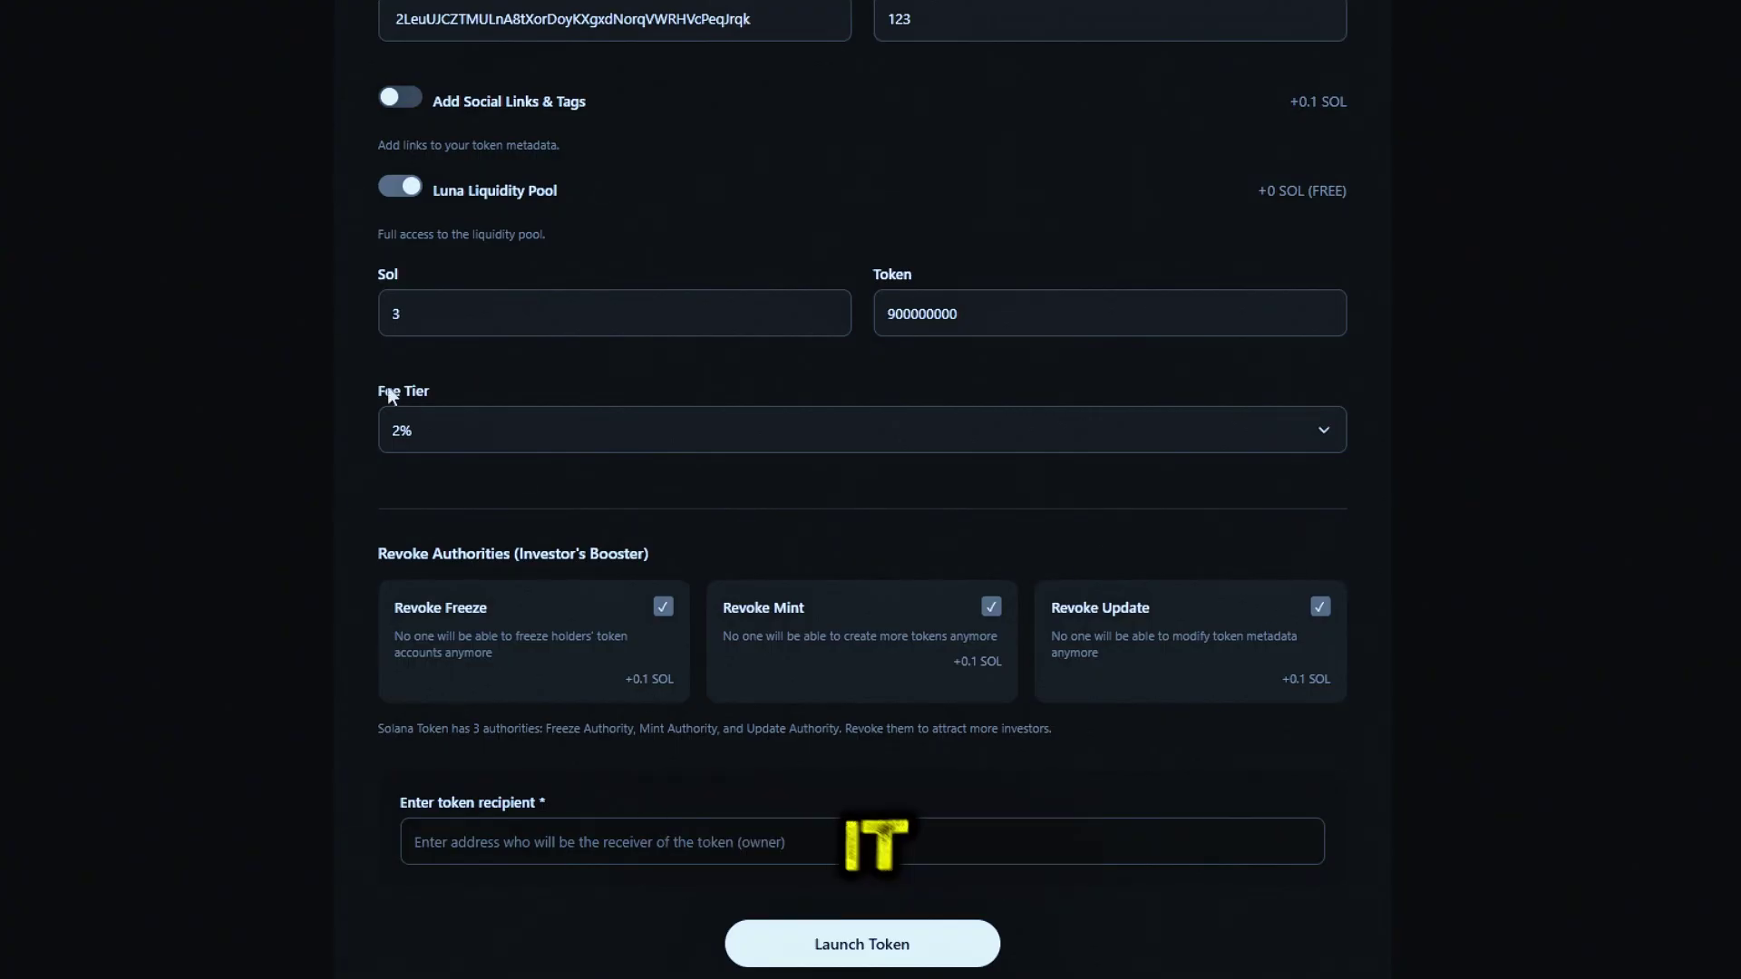
Paste the wallet address into the token recipient field
right_click(607, 842)
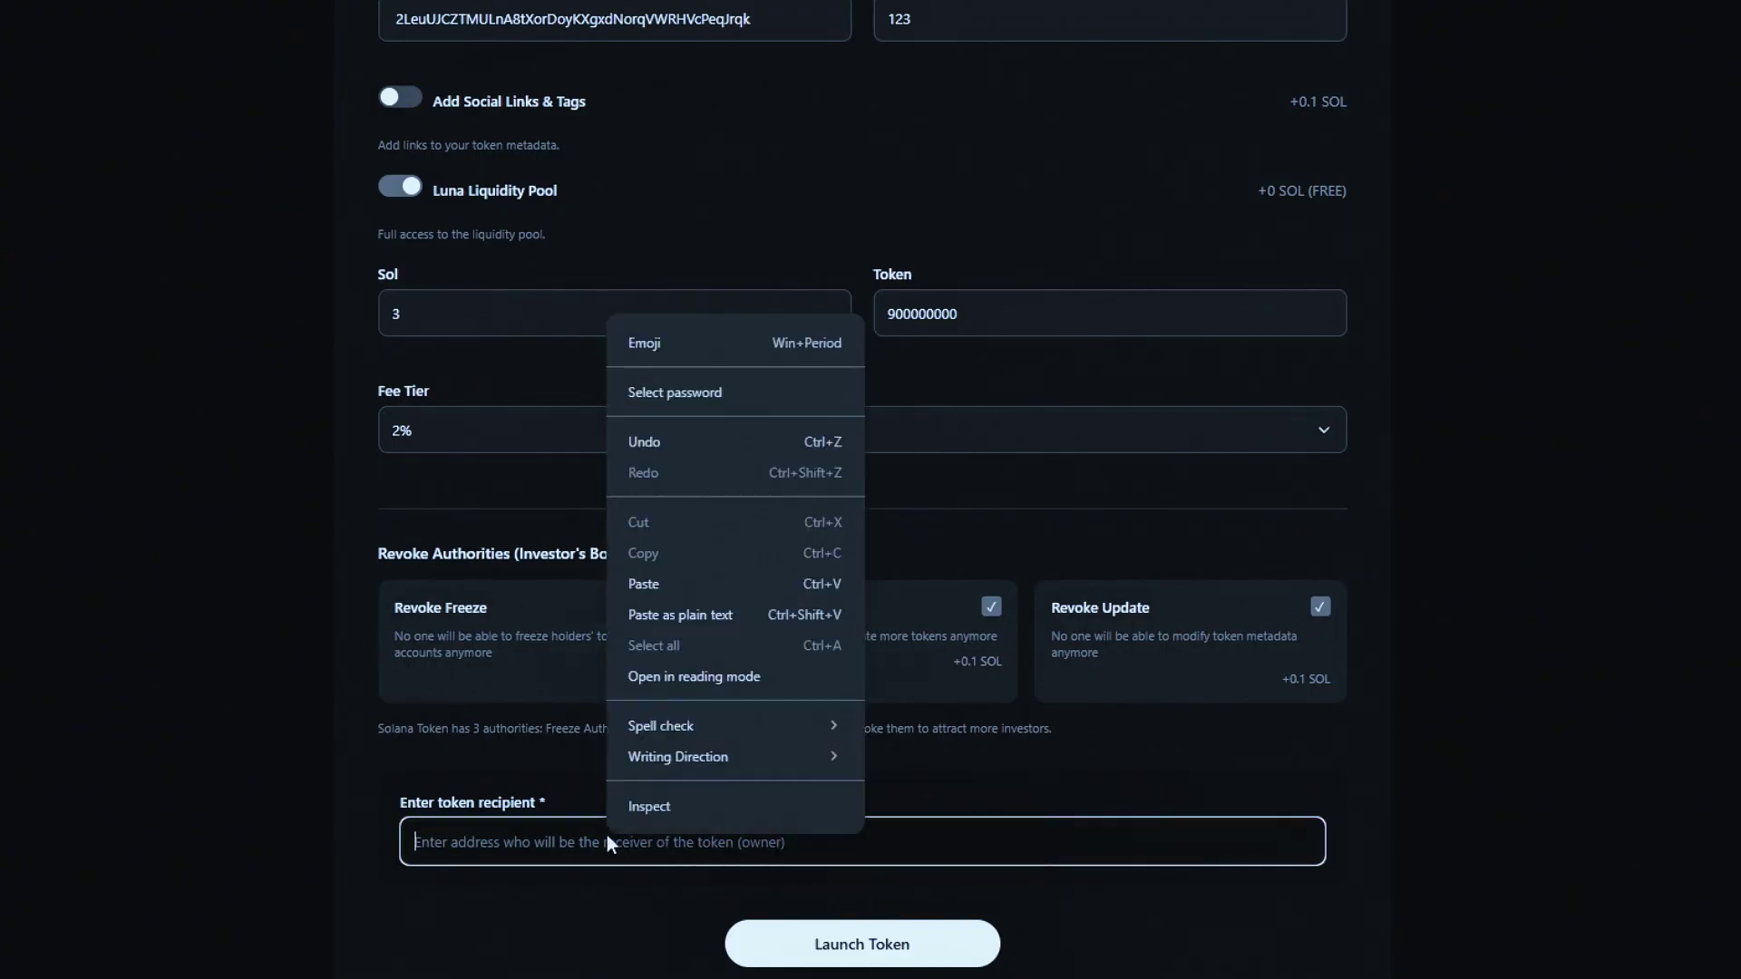
click(595, 842)
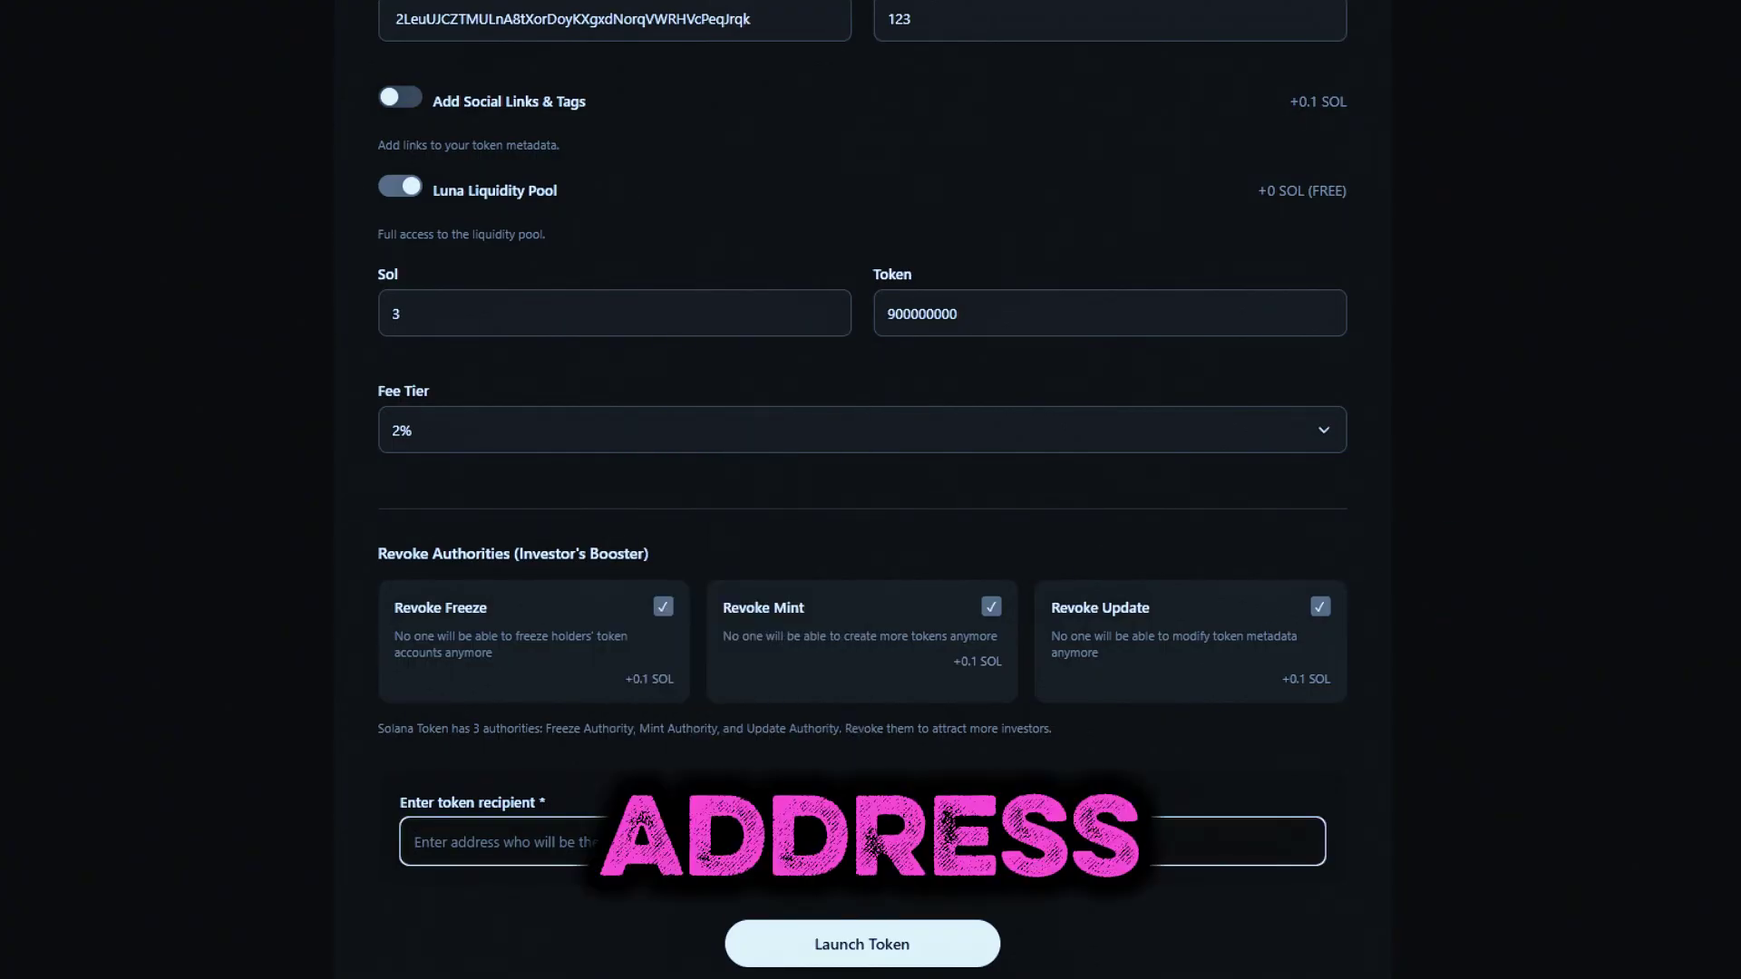
key(ctrl+v)
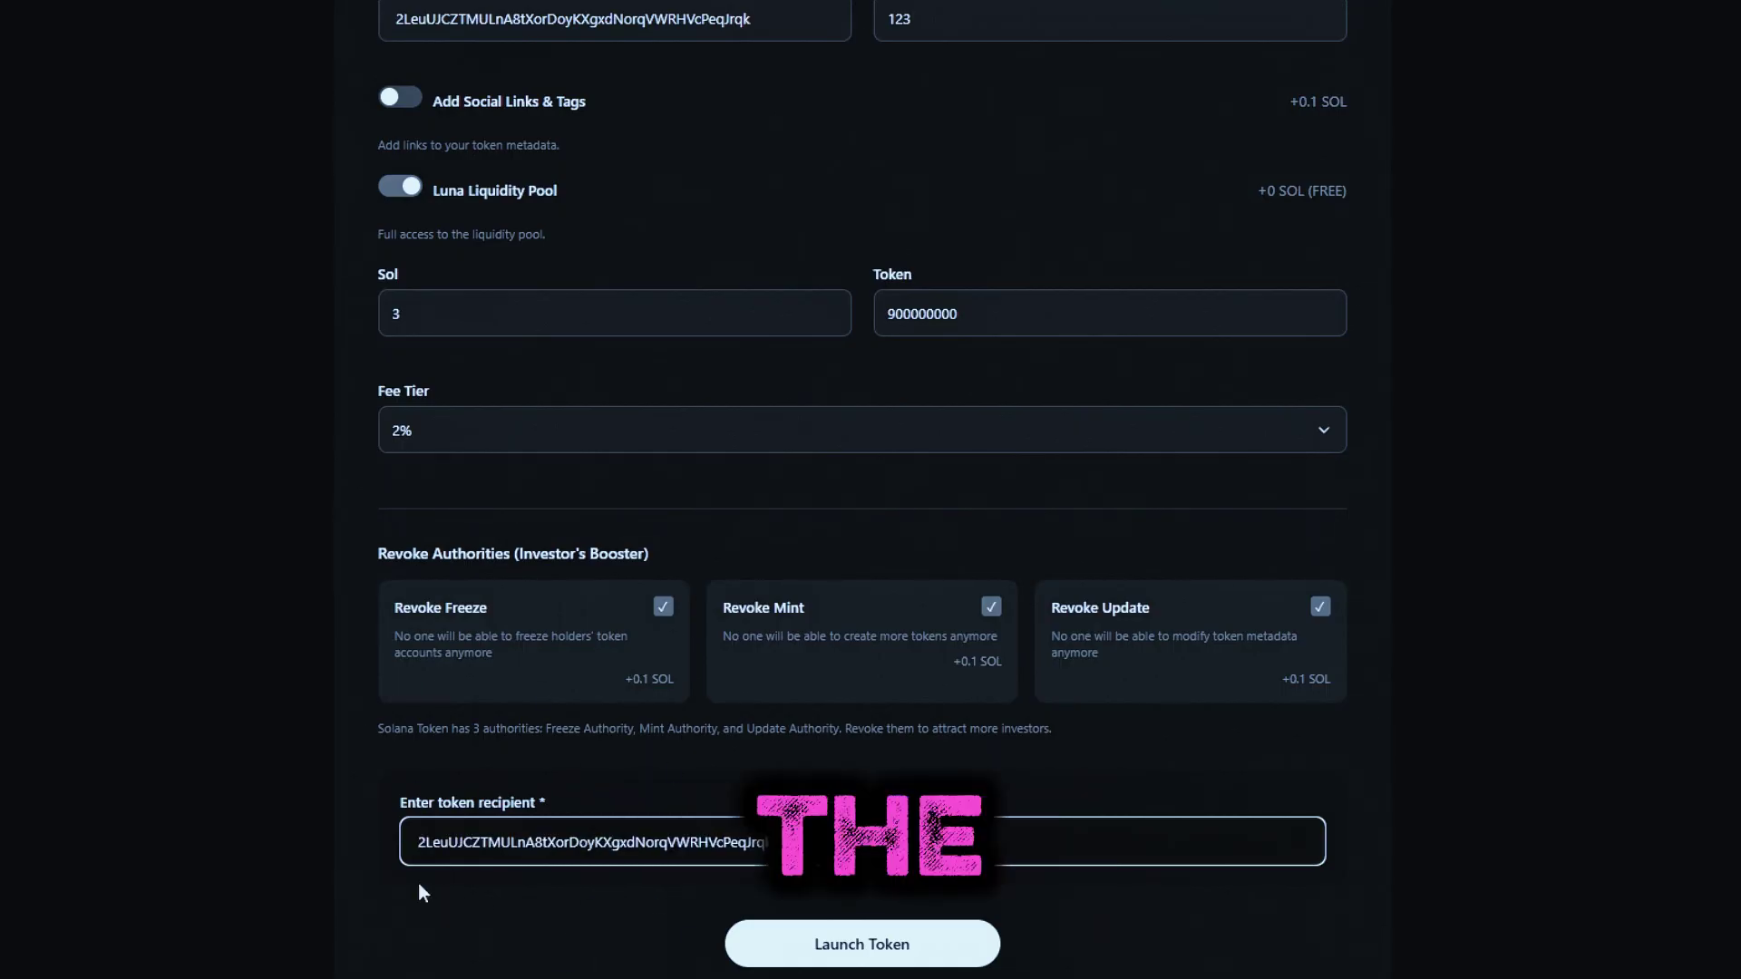
scroll(526, 788, down, 2)
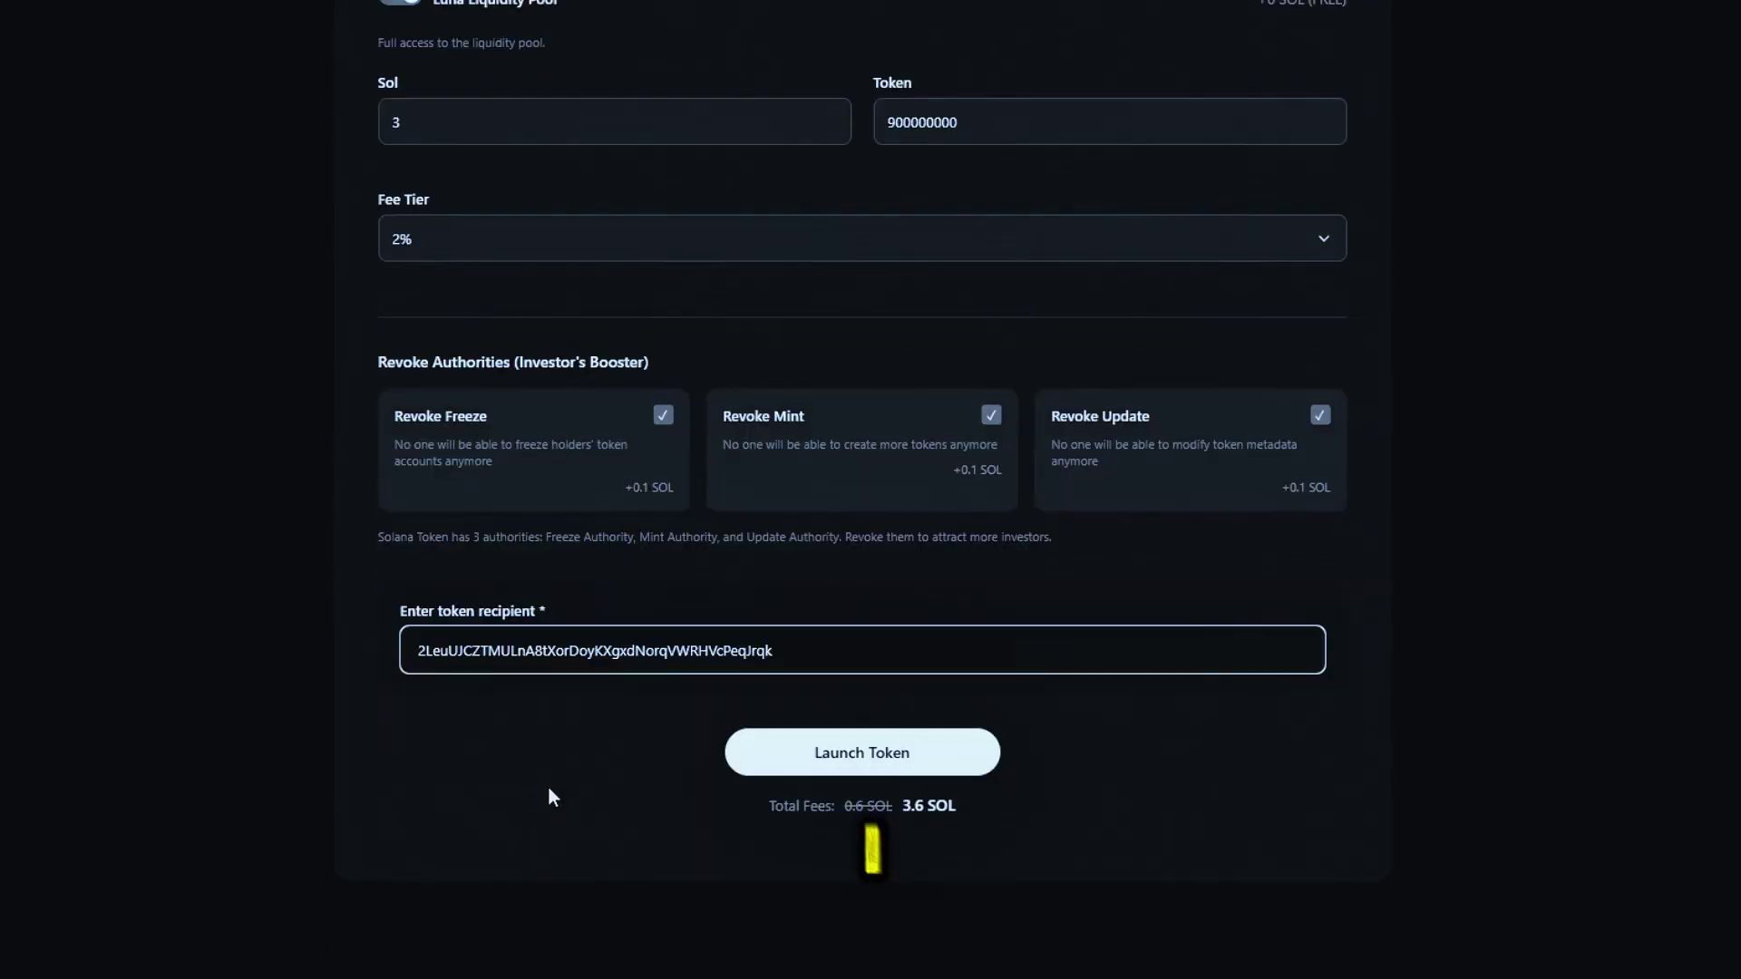
Launch the token to bring up the 'Your token is being created' 3.6 SOL payment dialog
click(902, 733)
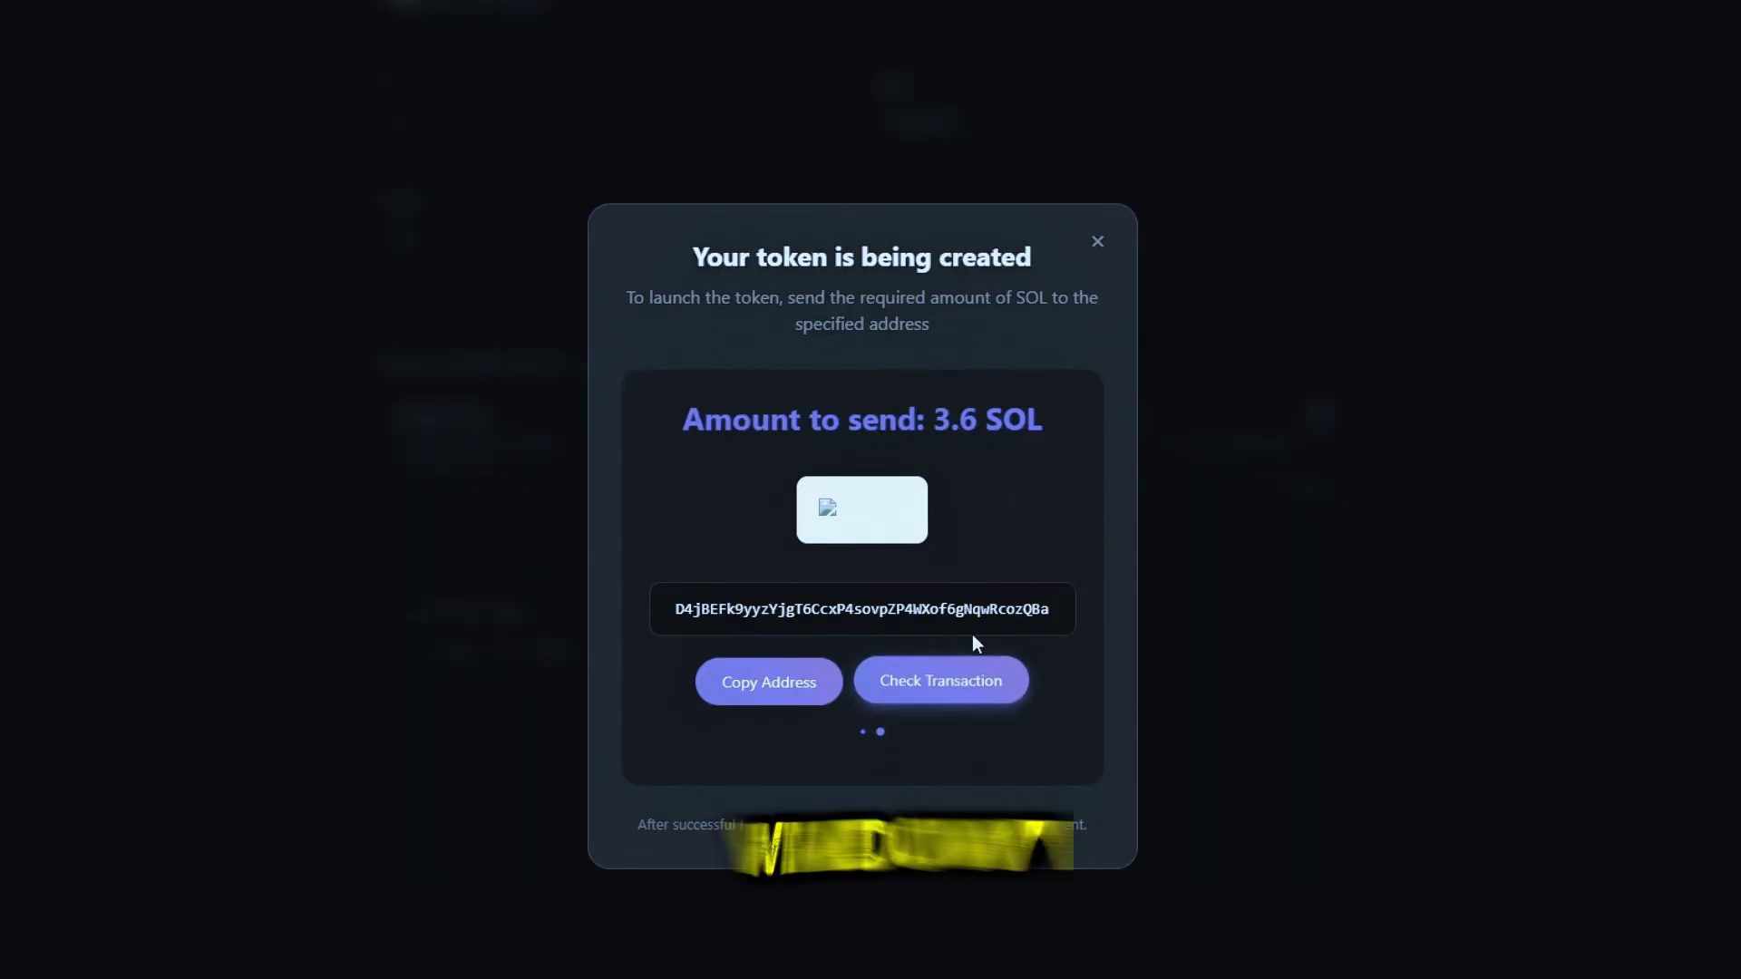